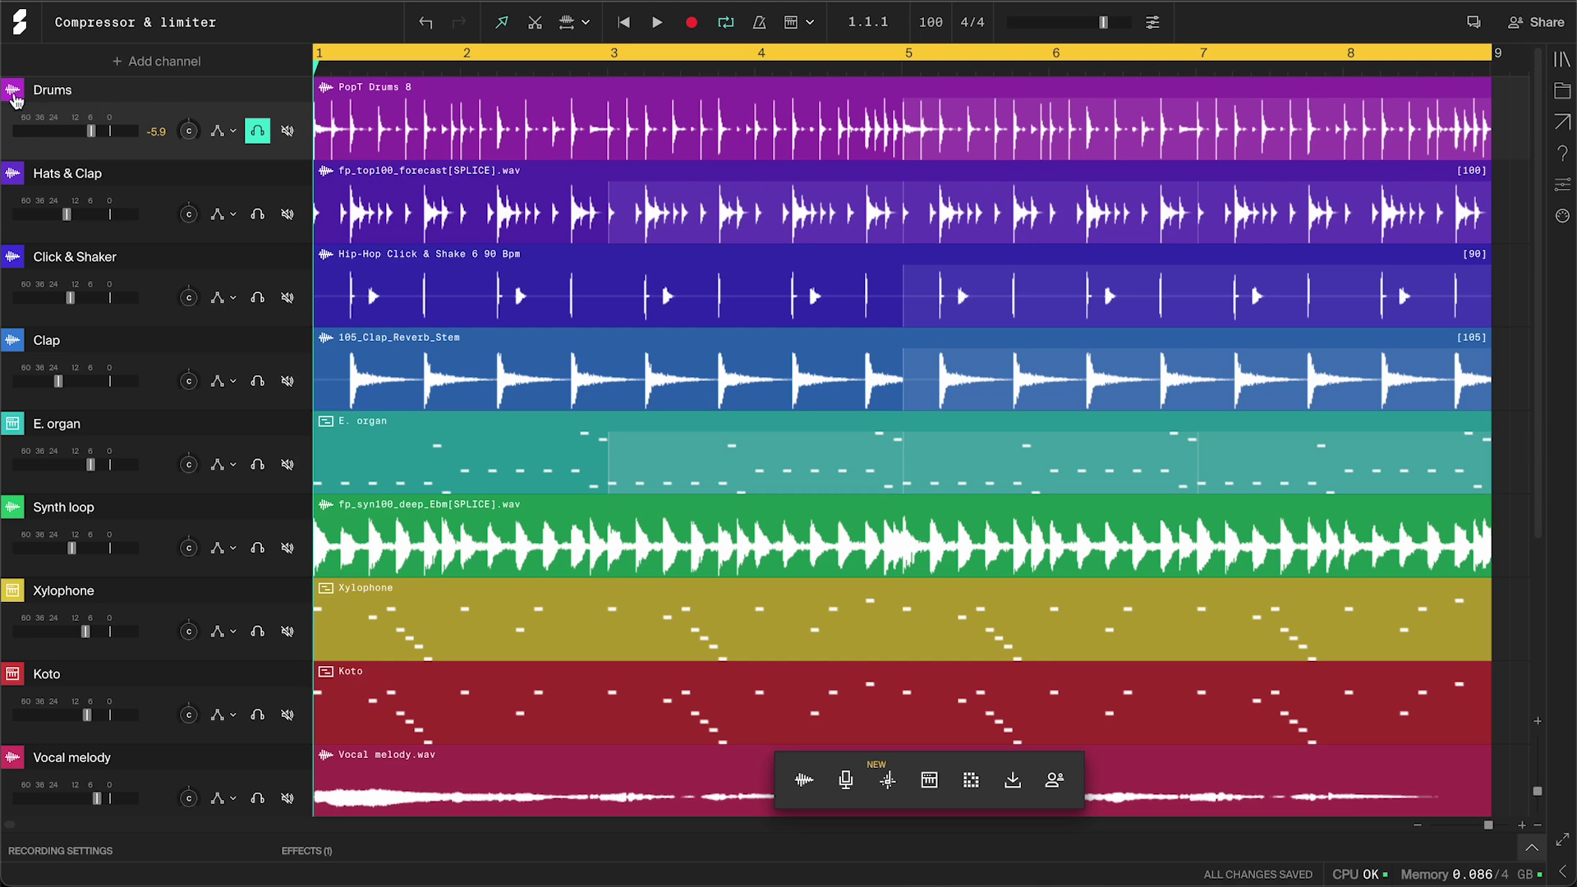
Step: Add a Compressor effect to the Drums channel and load the Heavy Rock Drums preset
left_click(15, 99)
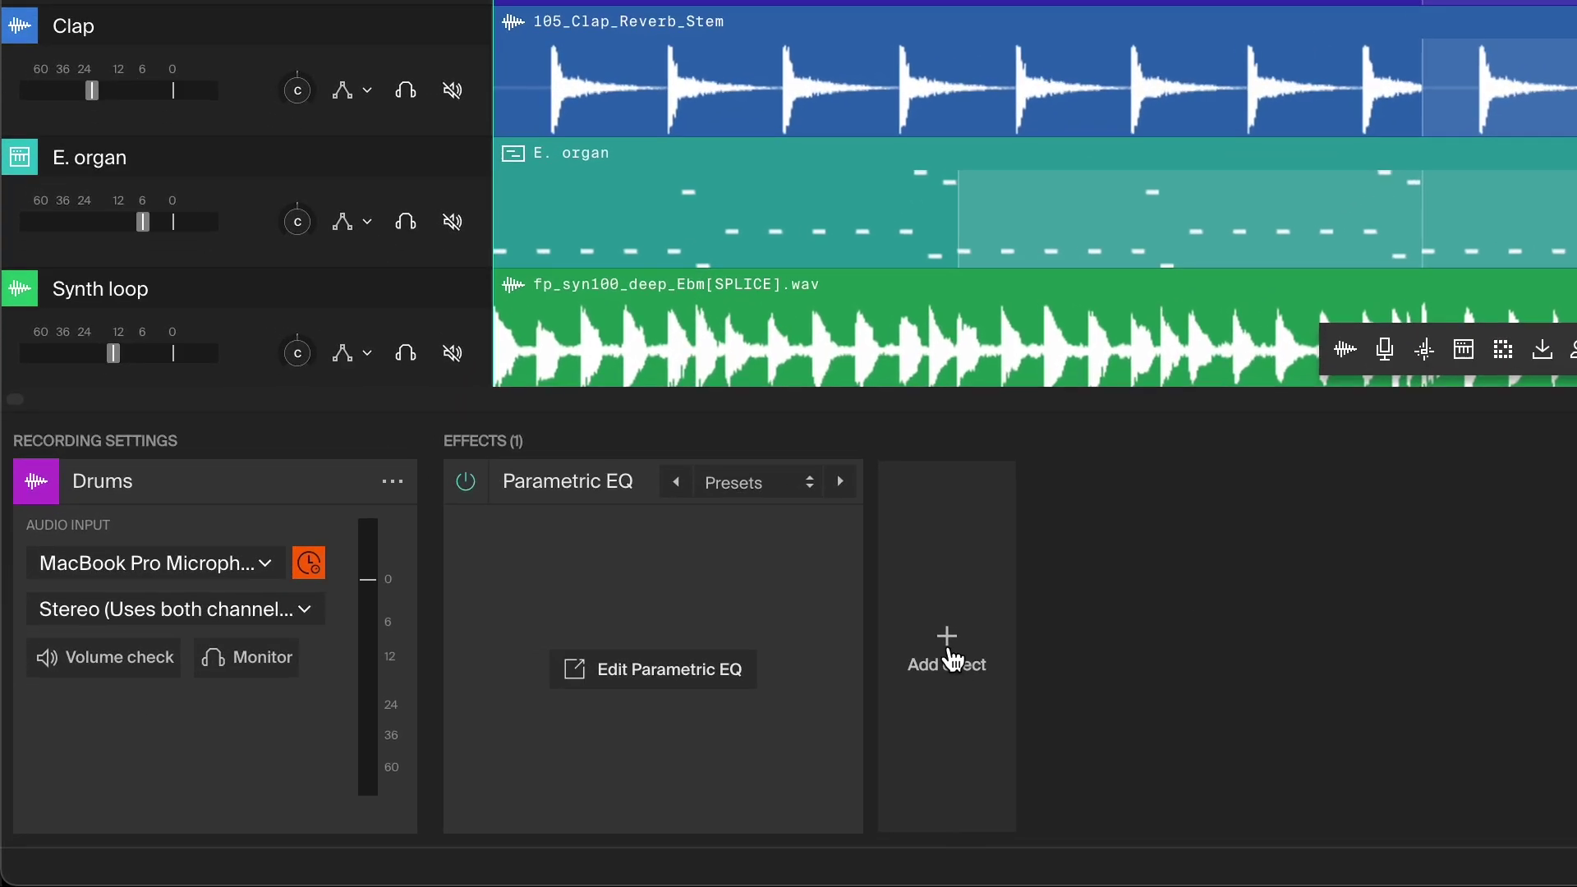
left_click(600, 730)
left_click(980, 267)
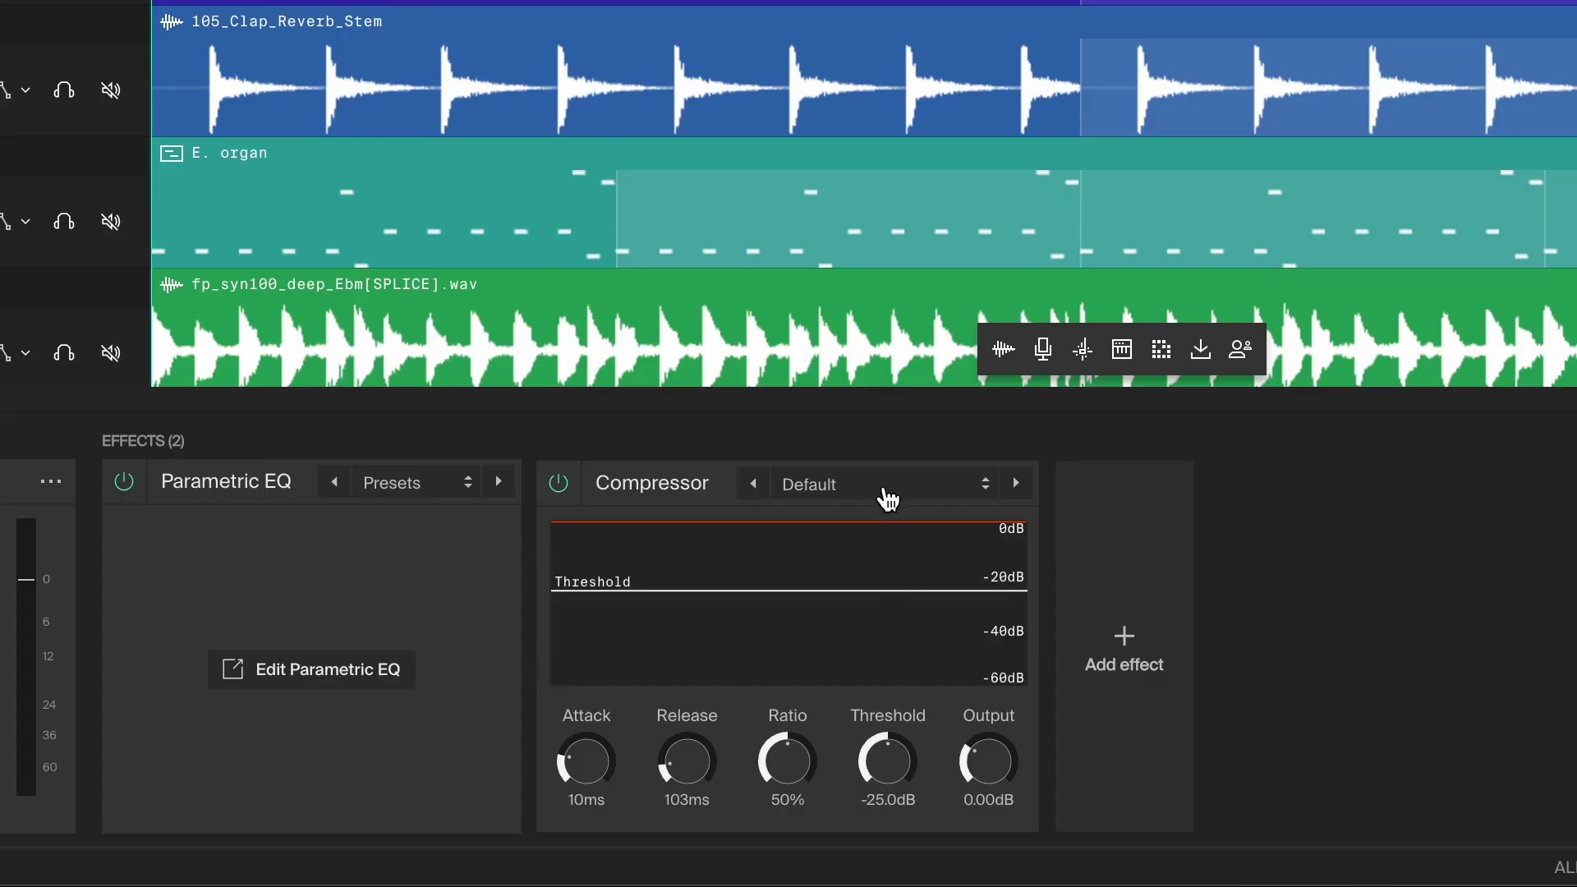
left_click(888, 499)
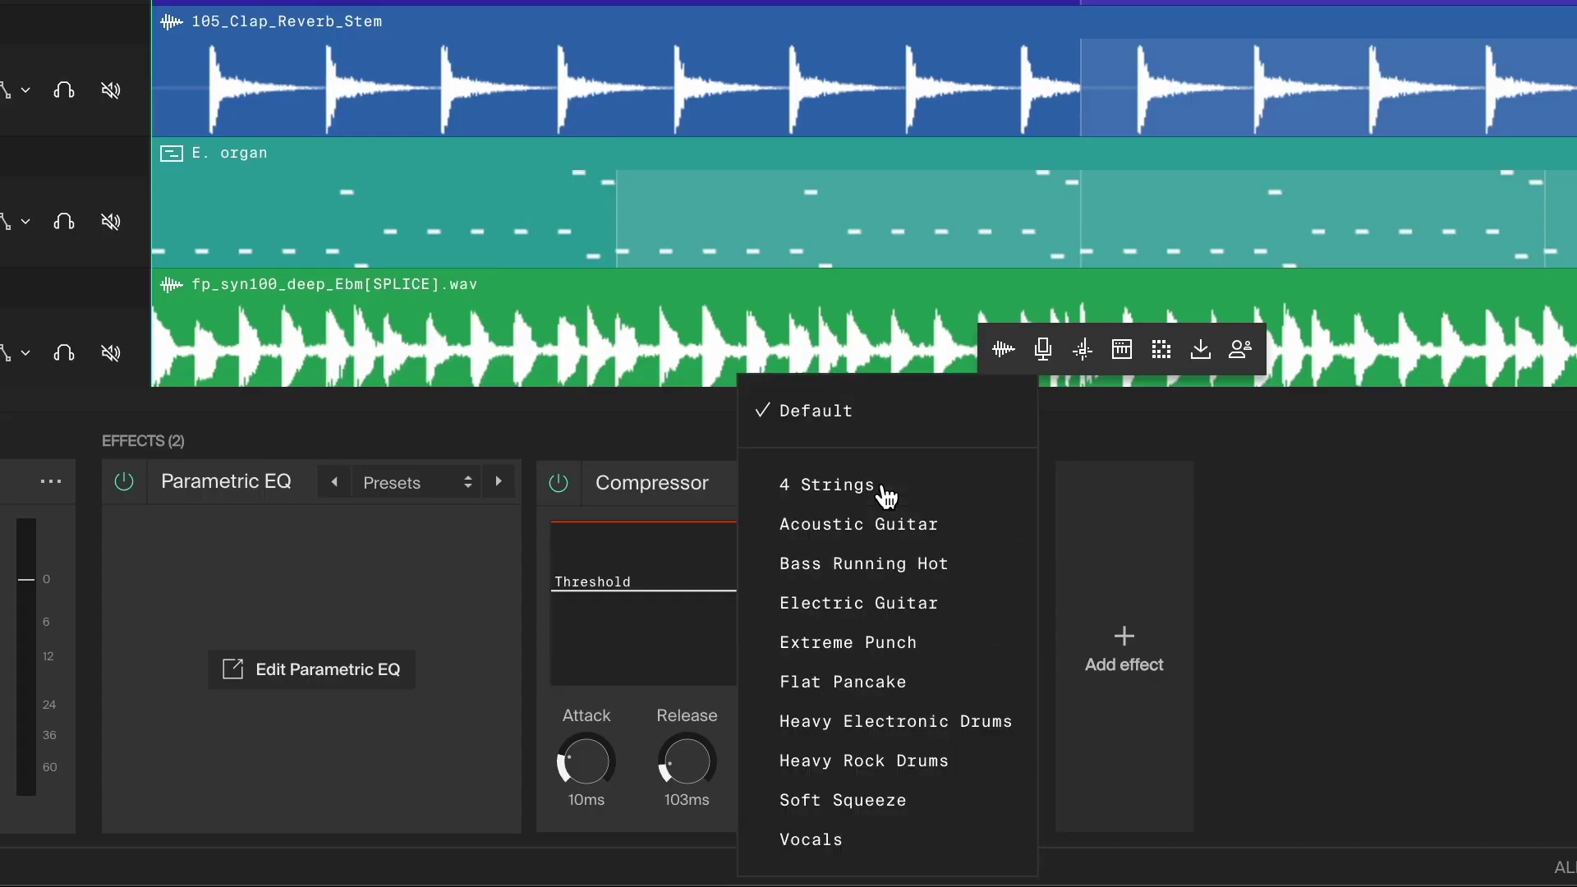
left_click(877, 768)
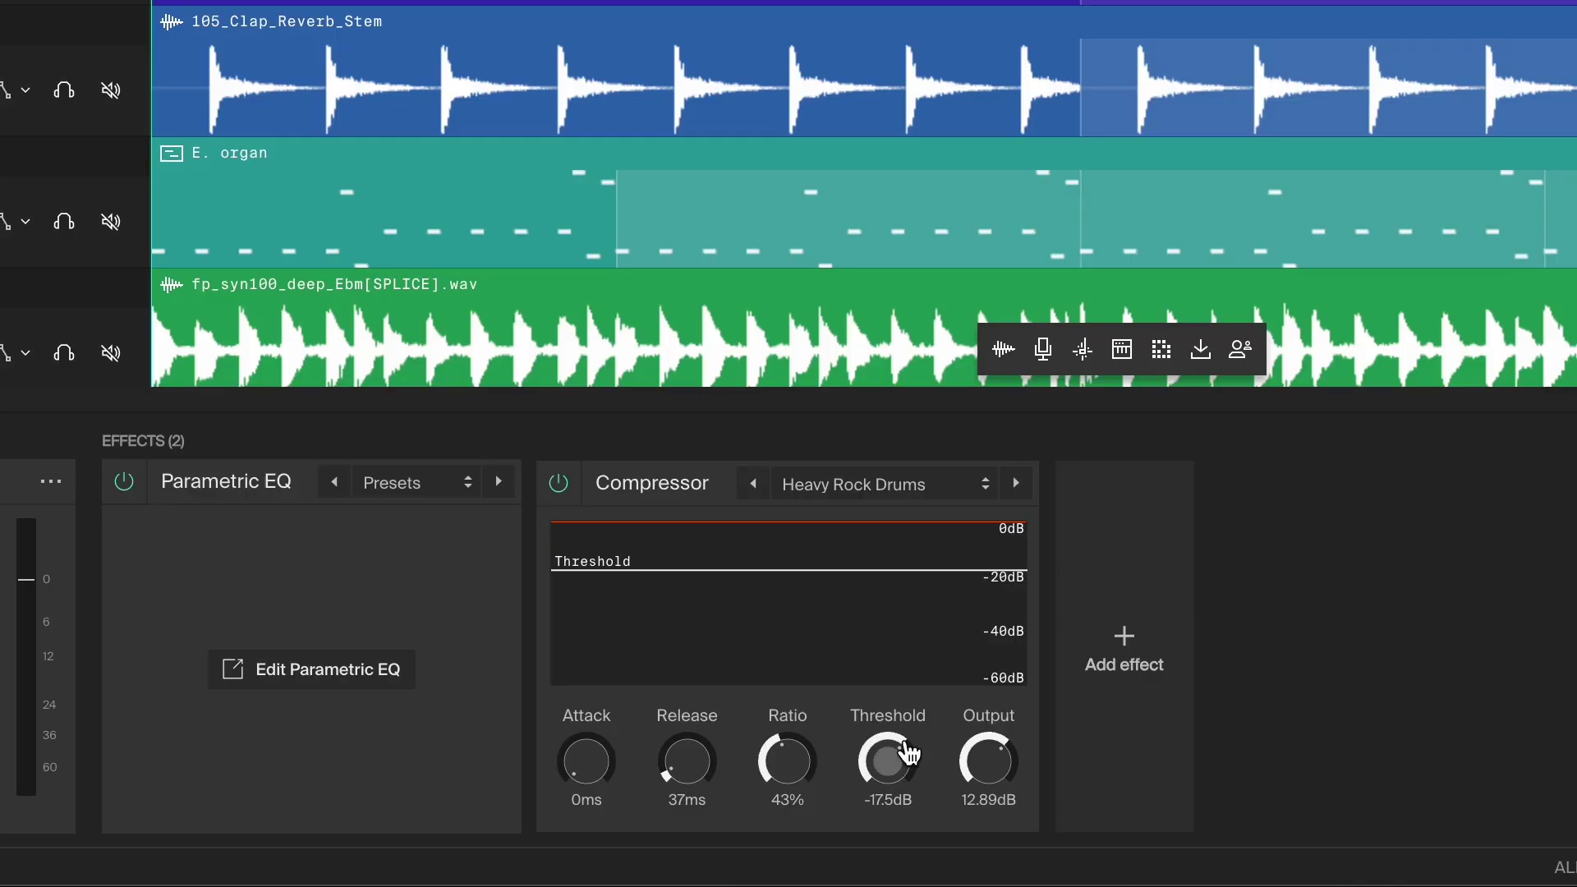
Step: Set the Drums compressor's threshold to -26.1 dB and its ratio to 80%
left_click(890, 763)
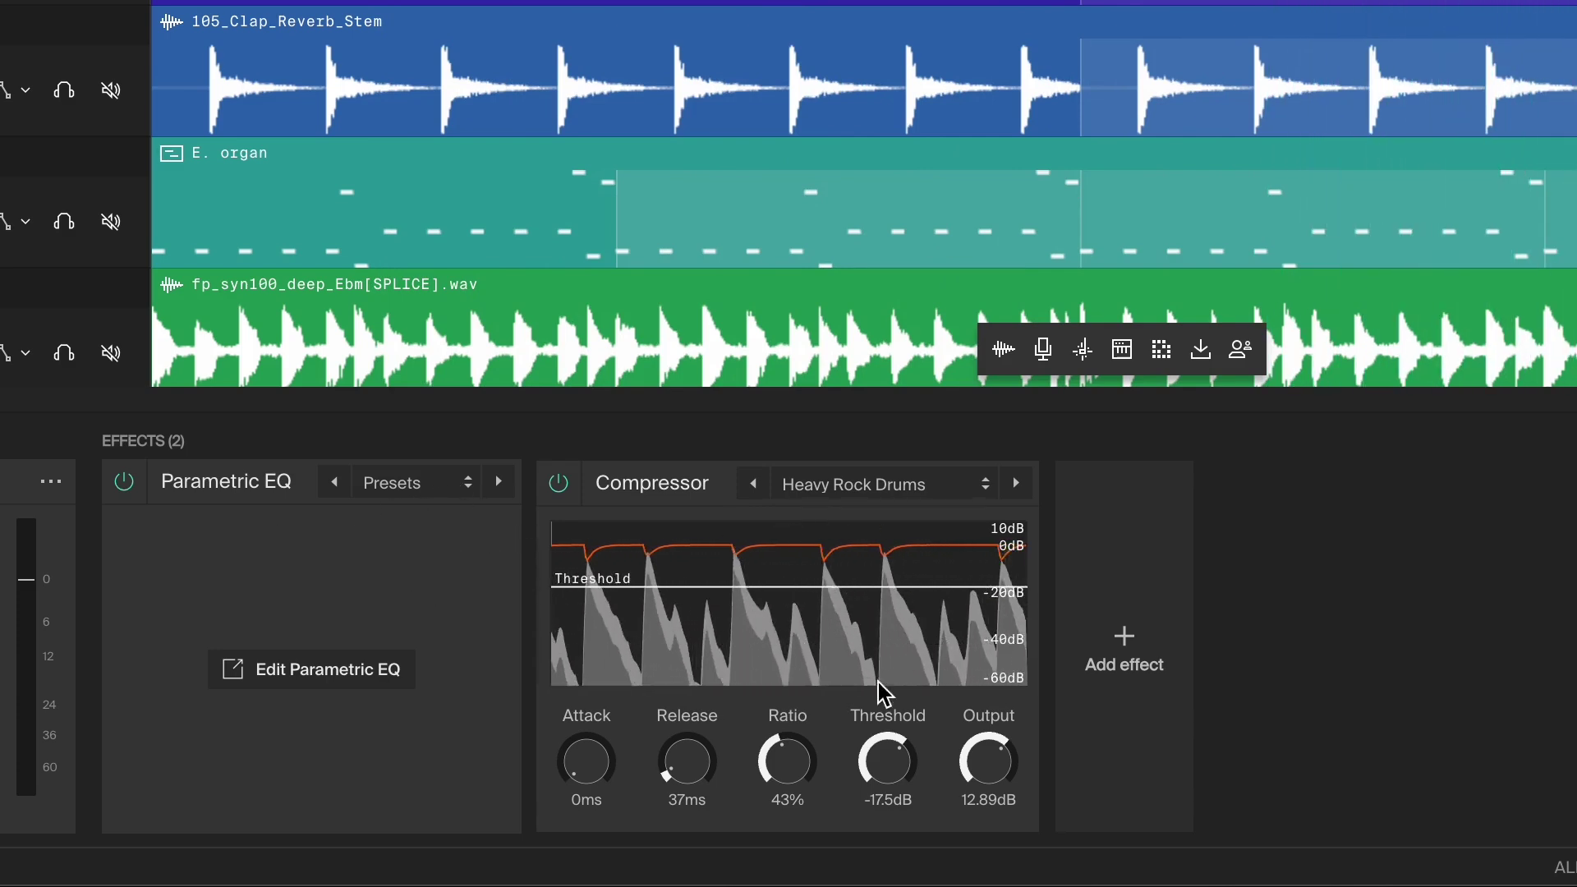
left_click_drag(884, 752, 928, 716)
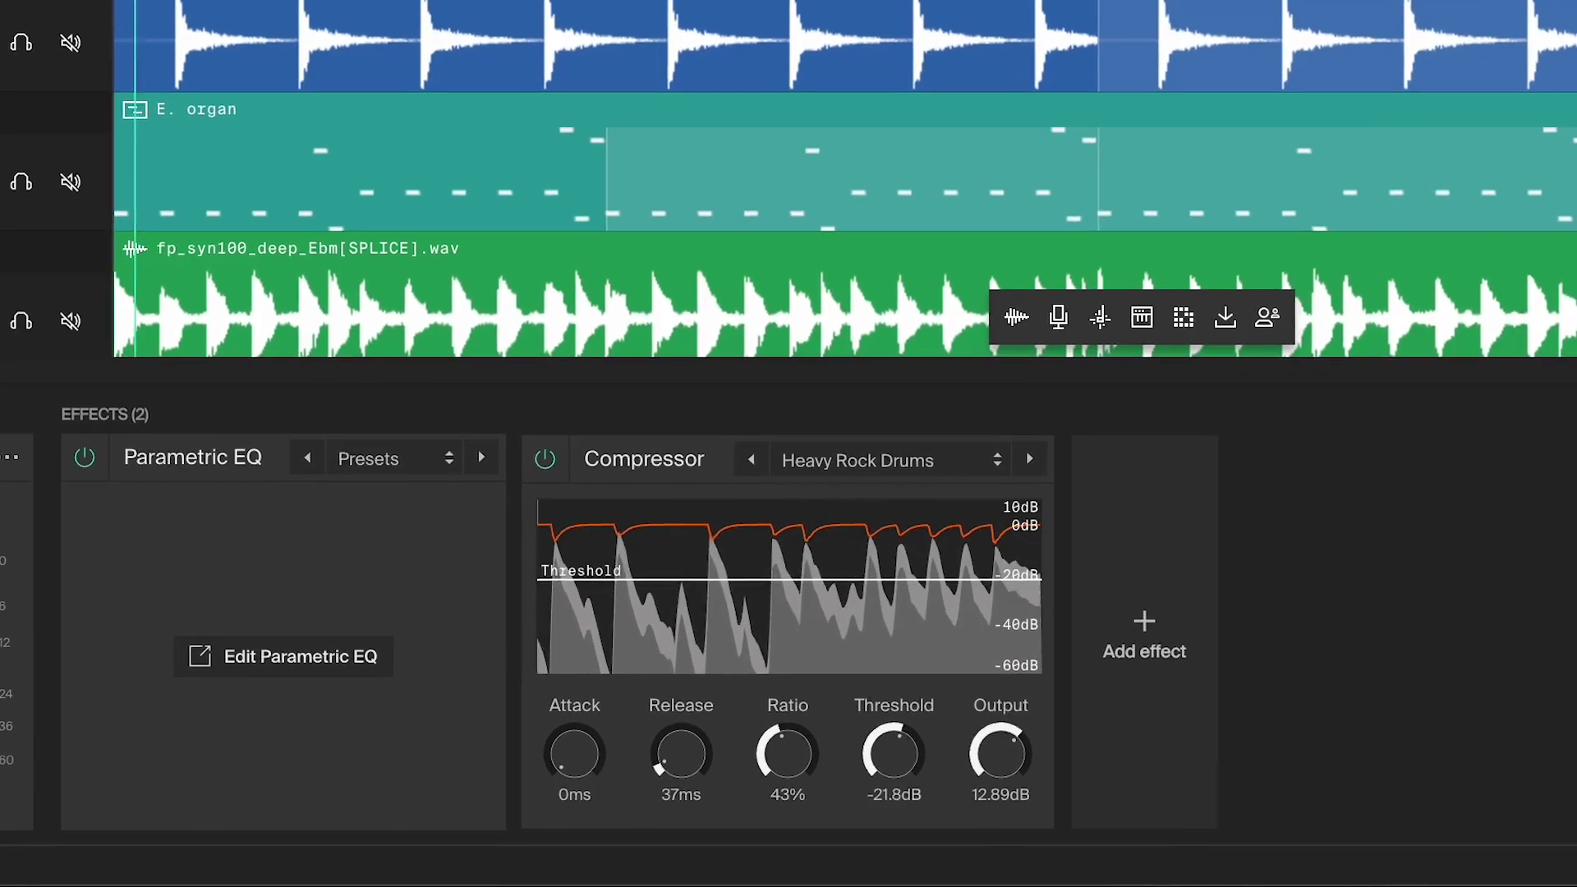
left_click(784, 705)
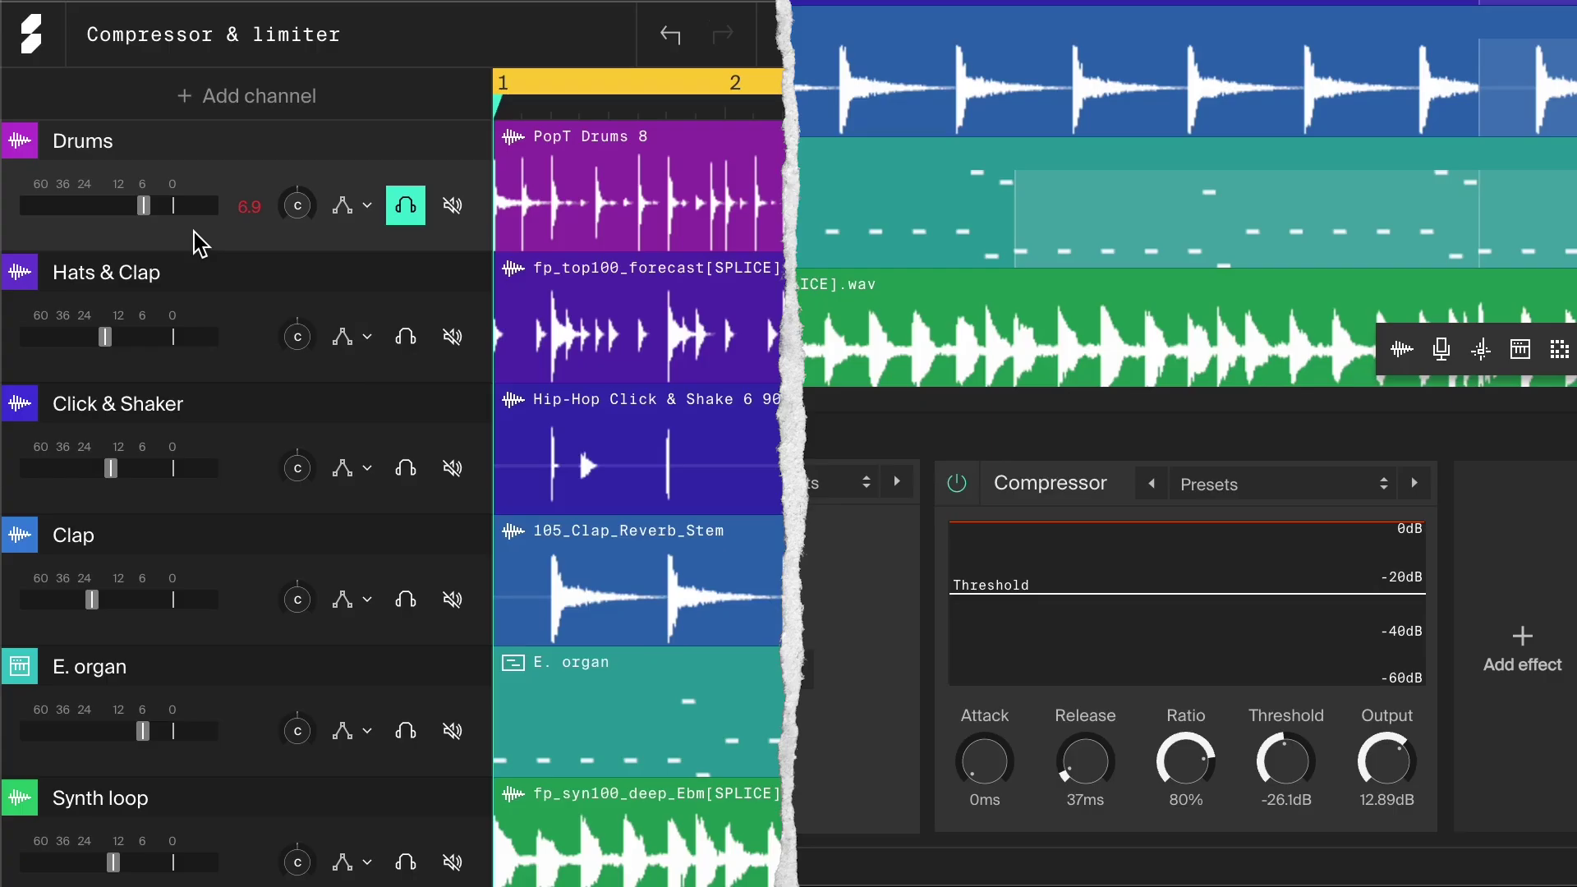
Step: Switch the Drums channel's volume meter to RMS
right_click(197, 242)
mouse_move(457, 731)
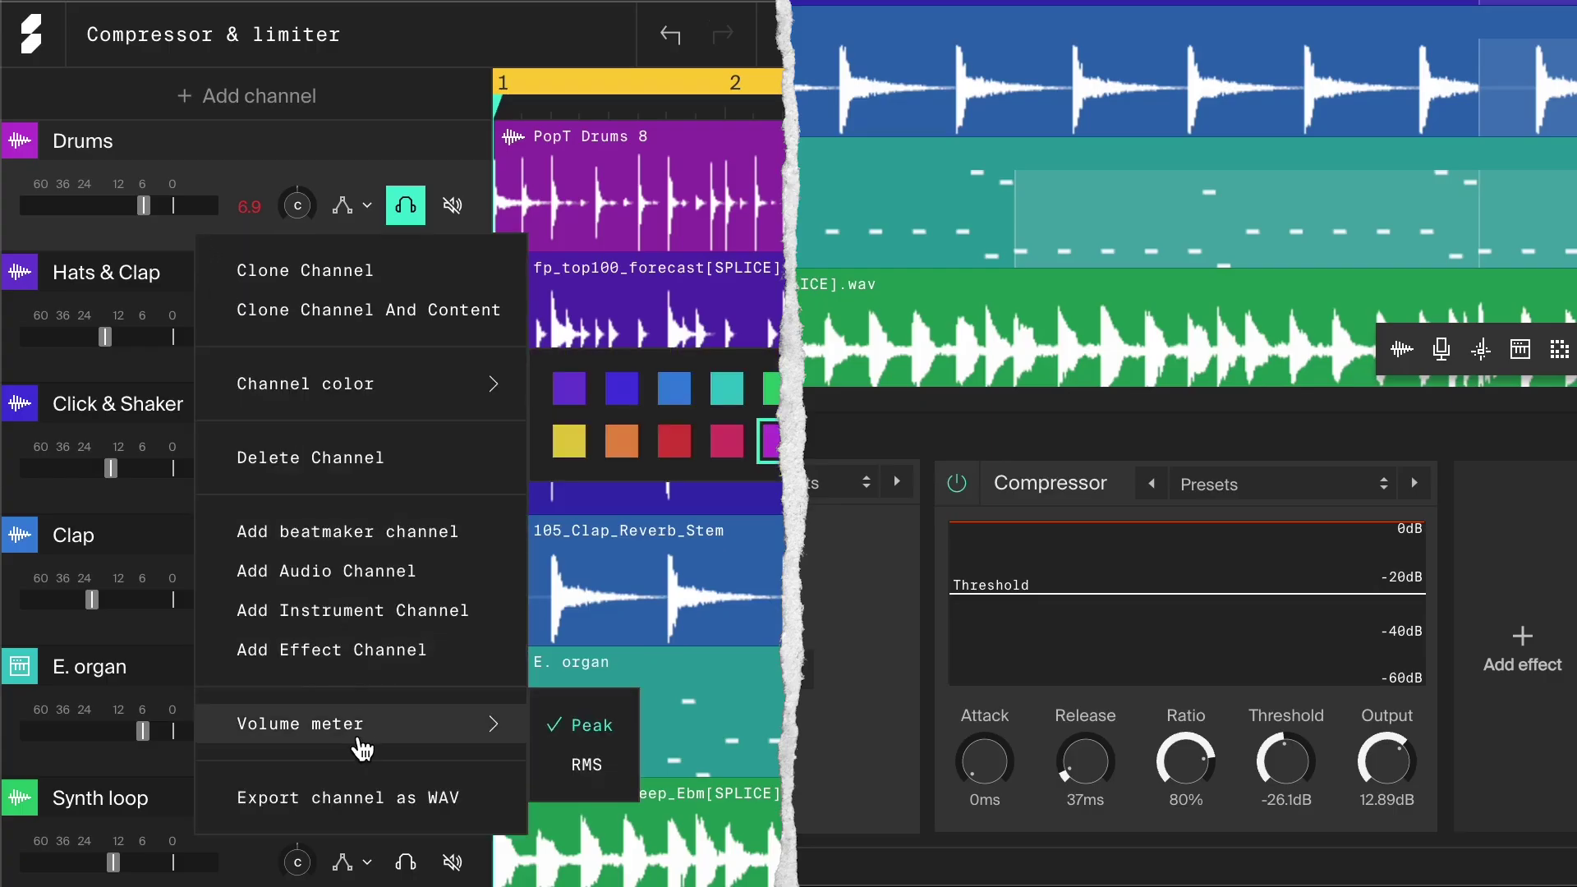
left_click(586, 766)
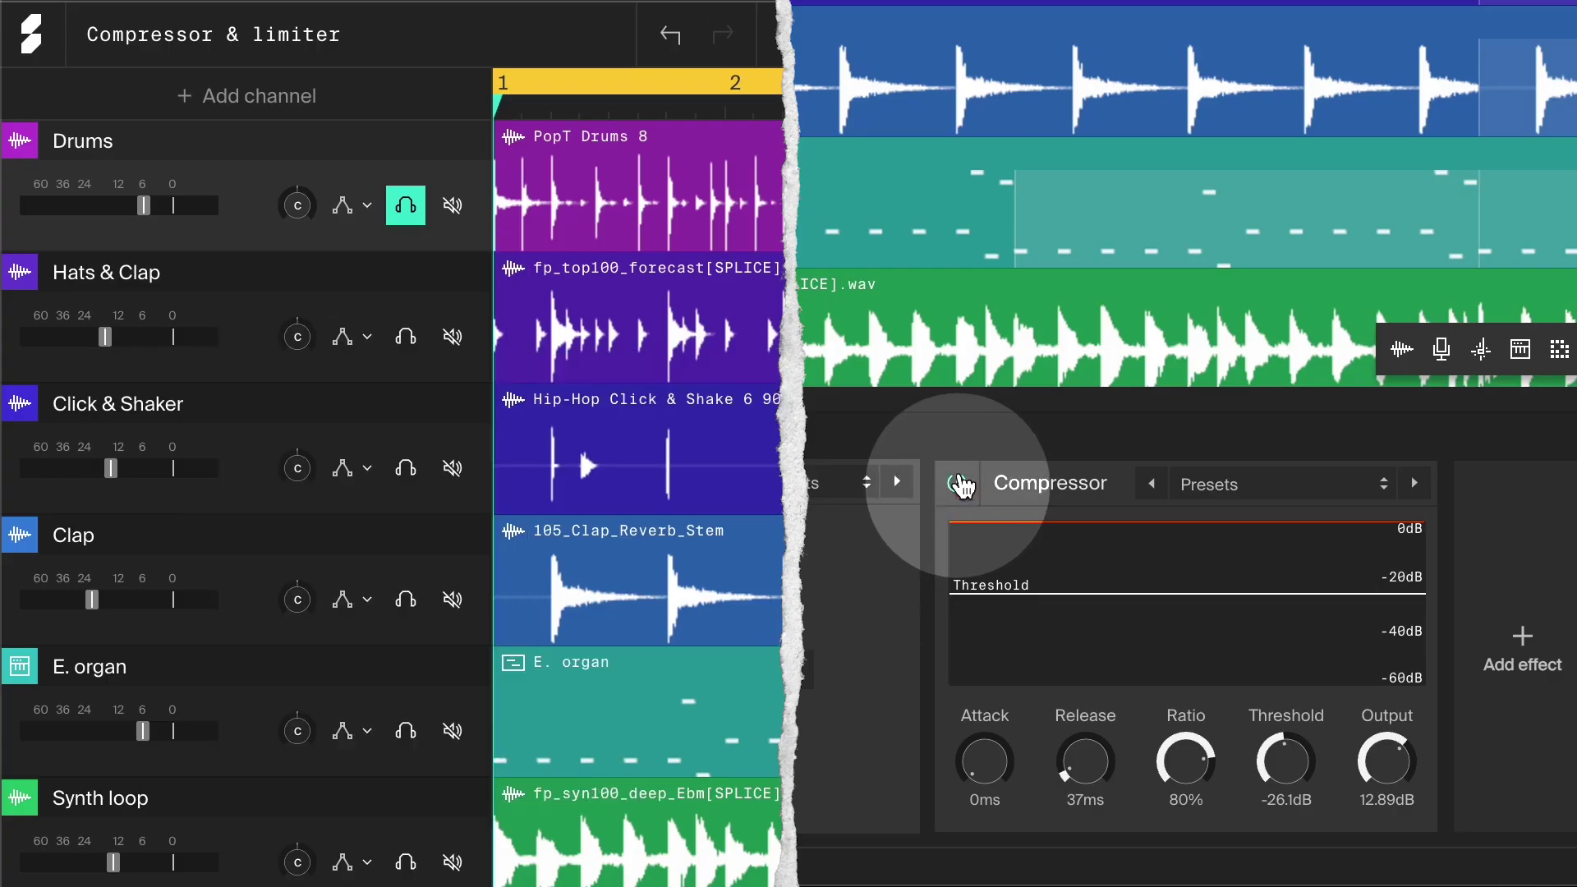
Step: Play the Drums with the compressor bypassed and active to compare levels, and set its output to 8.48 dB
key("space")
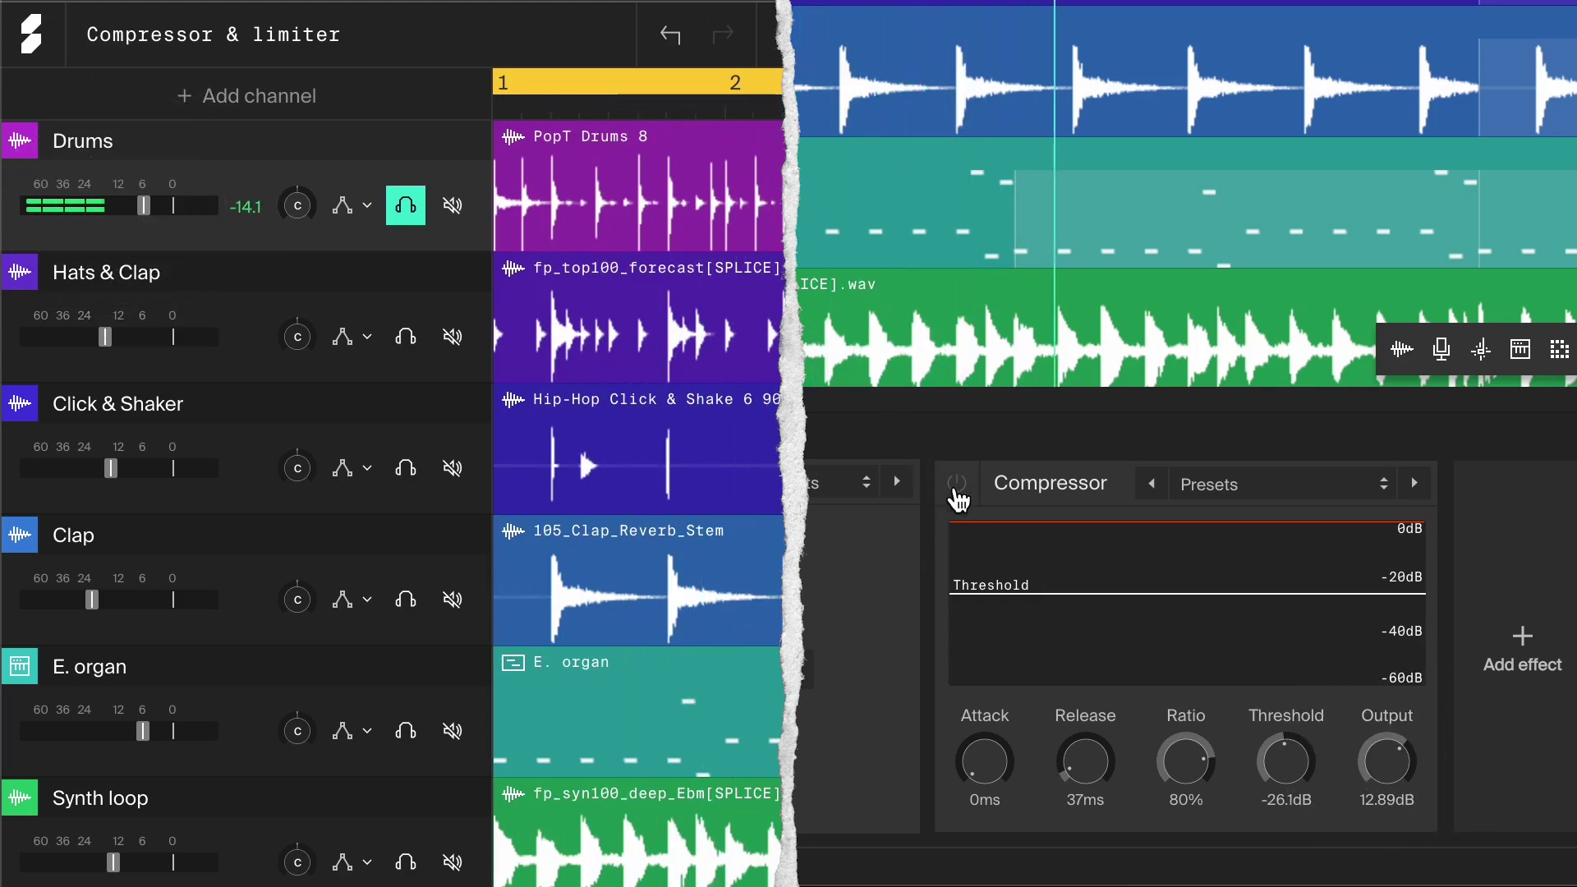
left_click(957, 491)
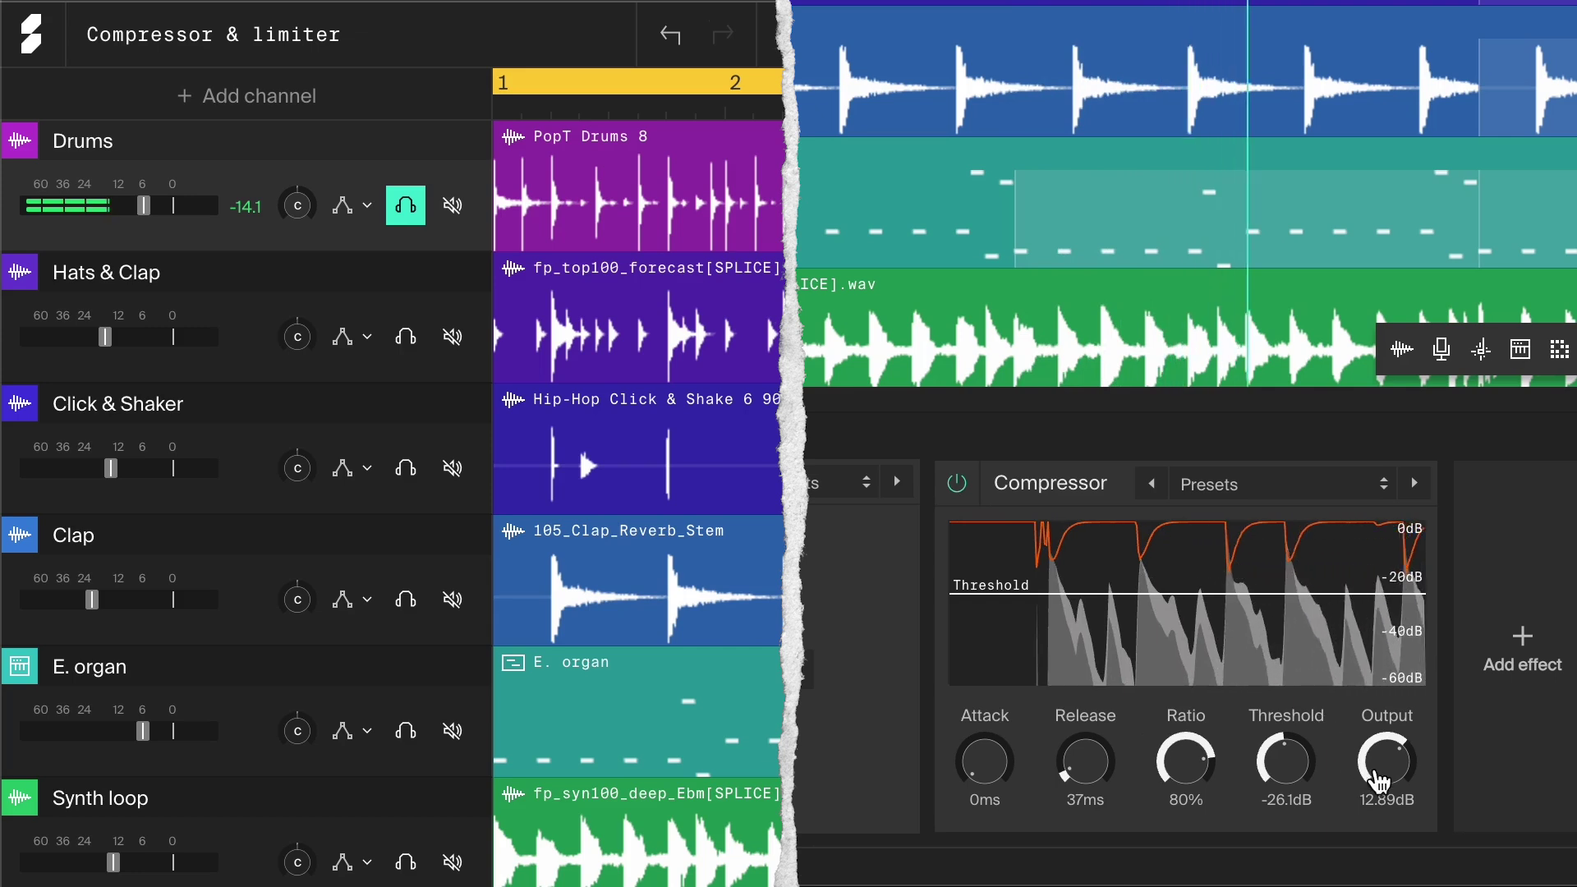
left_click_drag(1380, 780, 1380, 832)
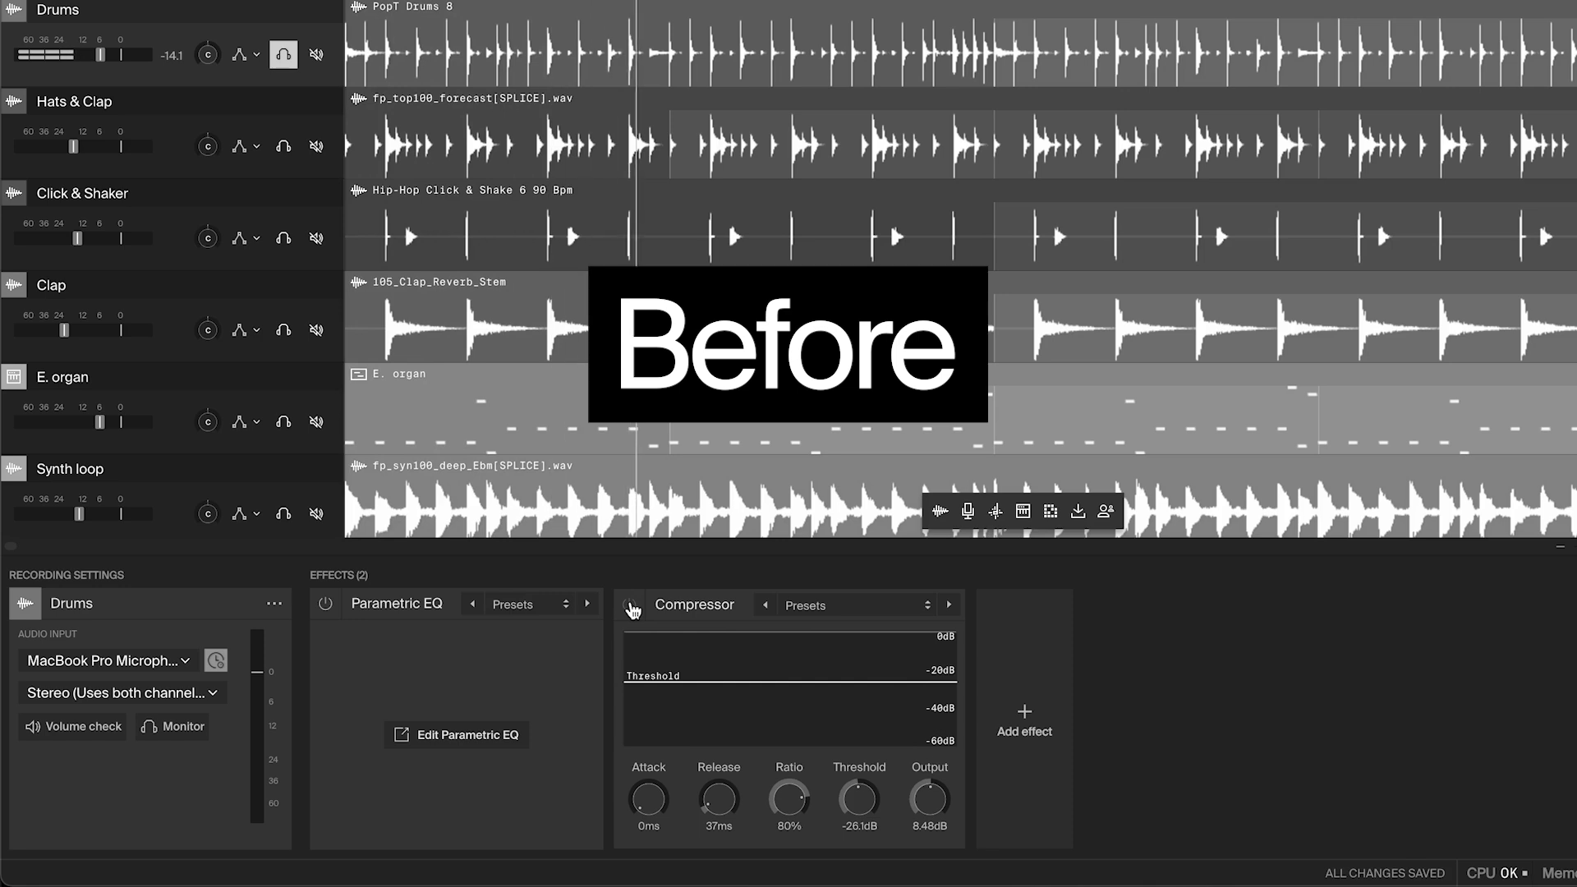
left_click(631, 607)
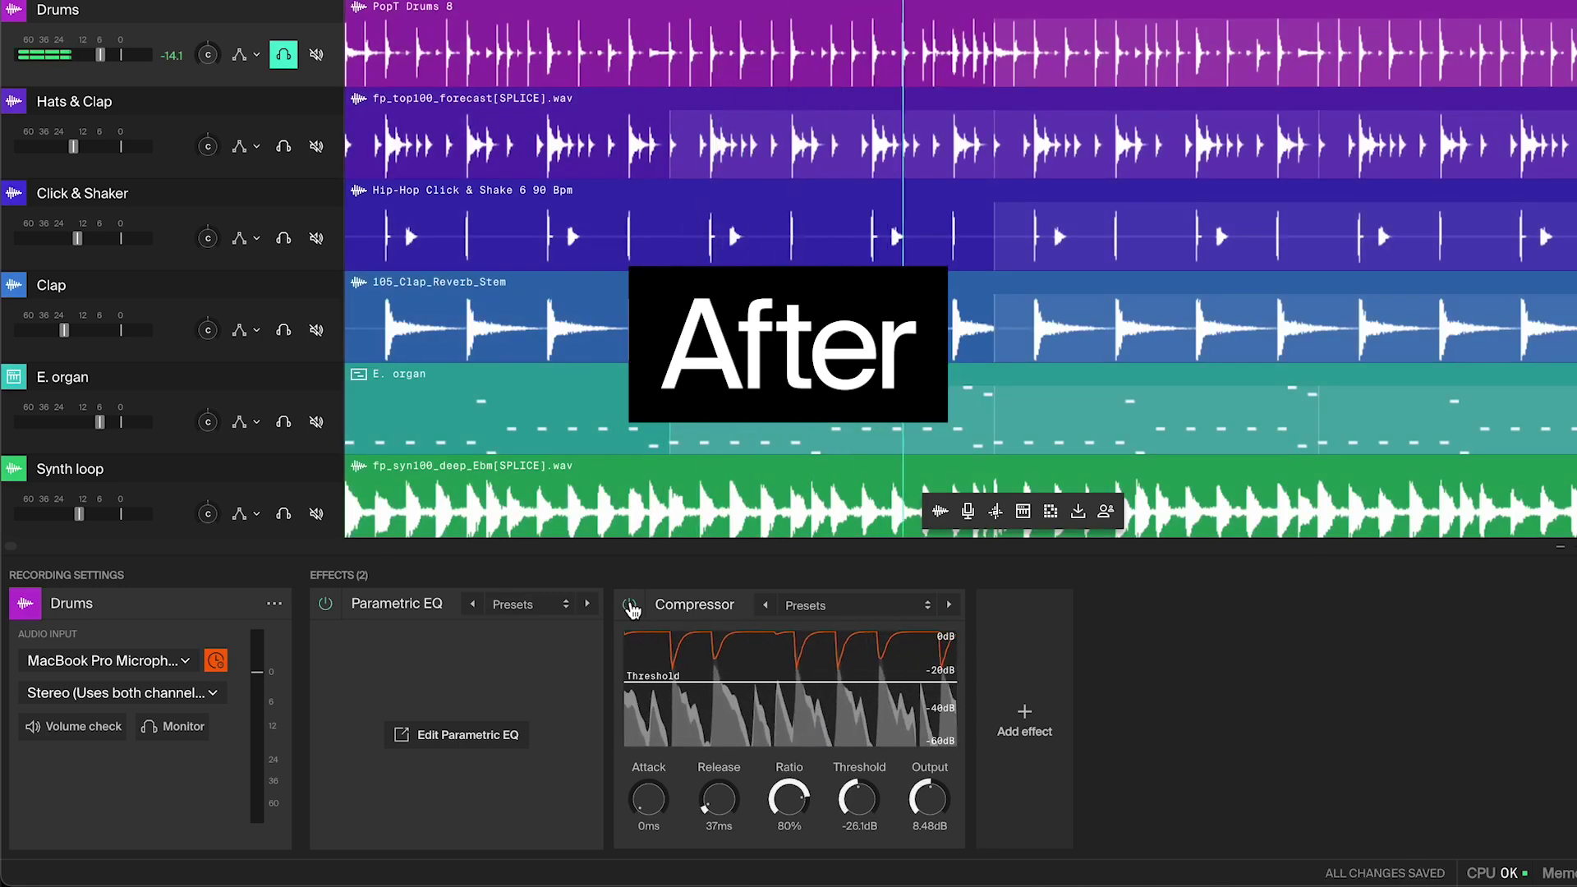
Step: Switch the Drums channel's volume meter back to Peak and add a Limiter after its Compressor
right_click(236, 194)
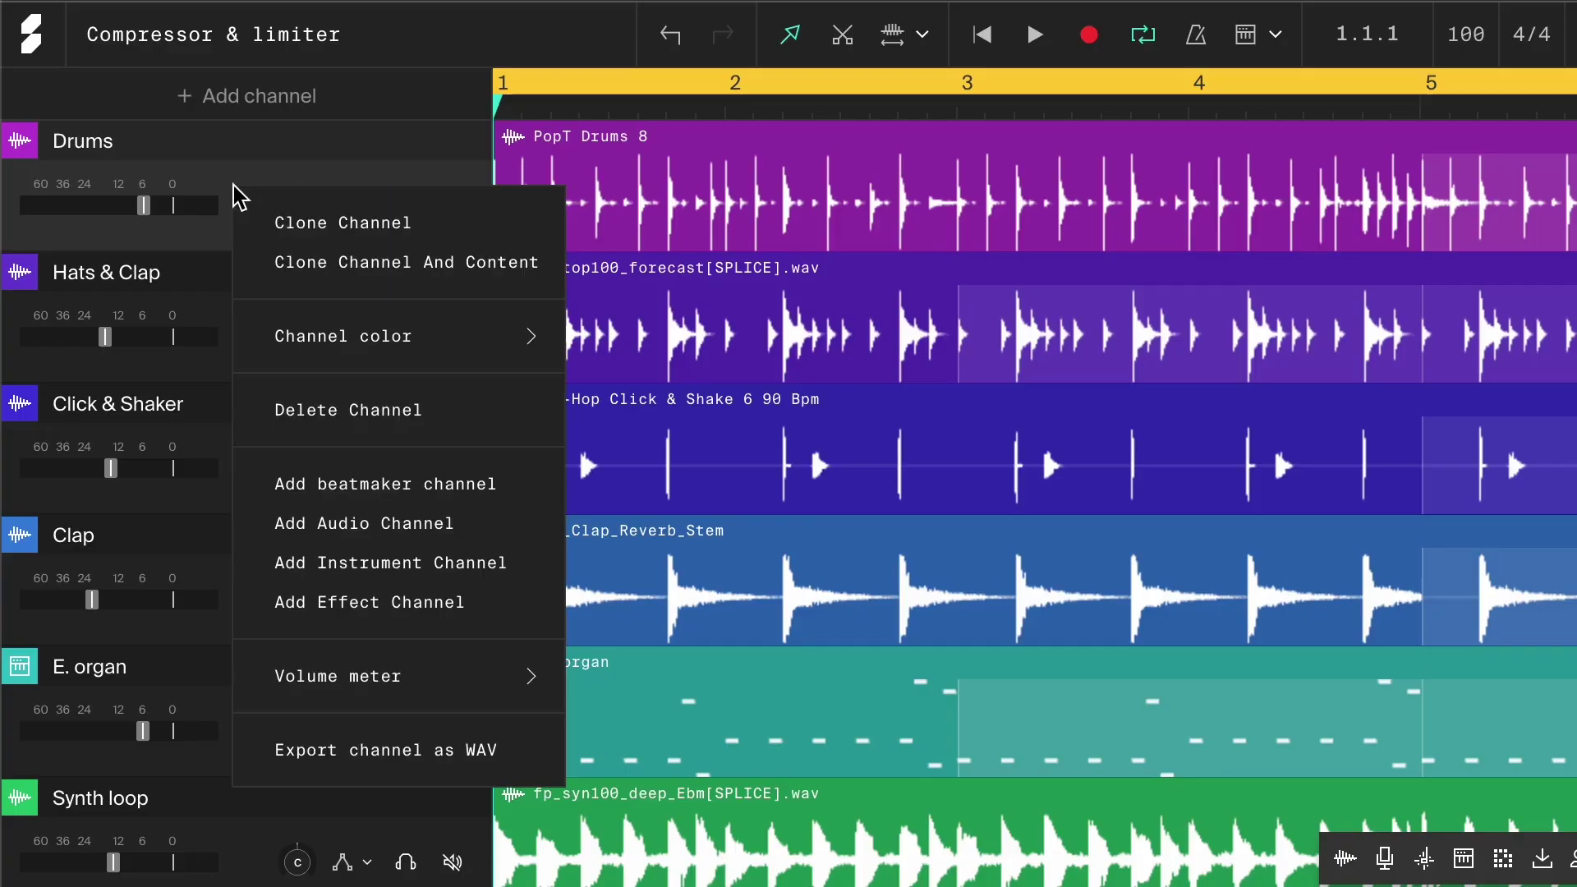
mouse_move(387, 674)
left_click(616, 694)
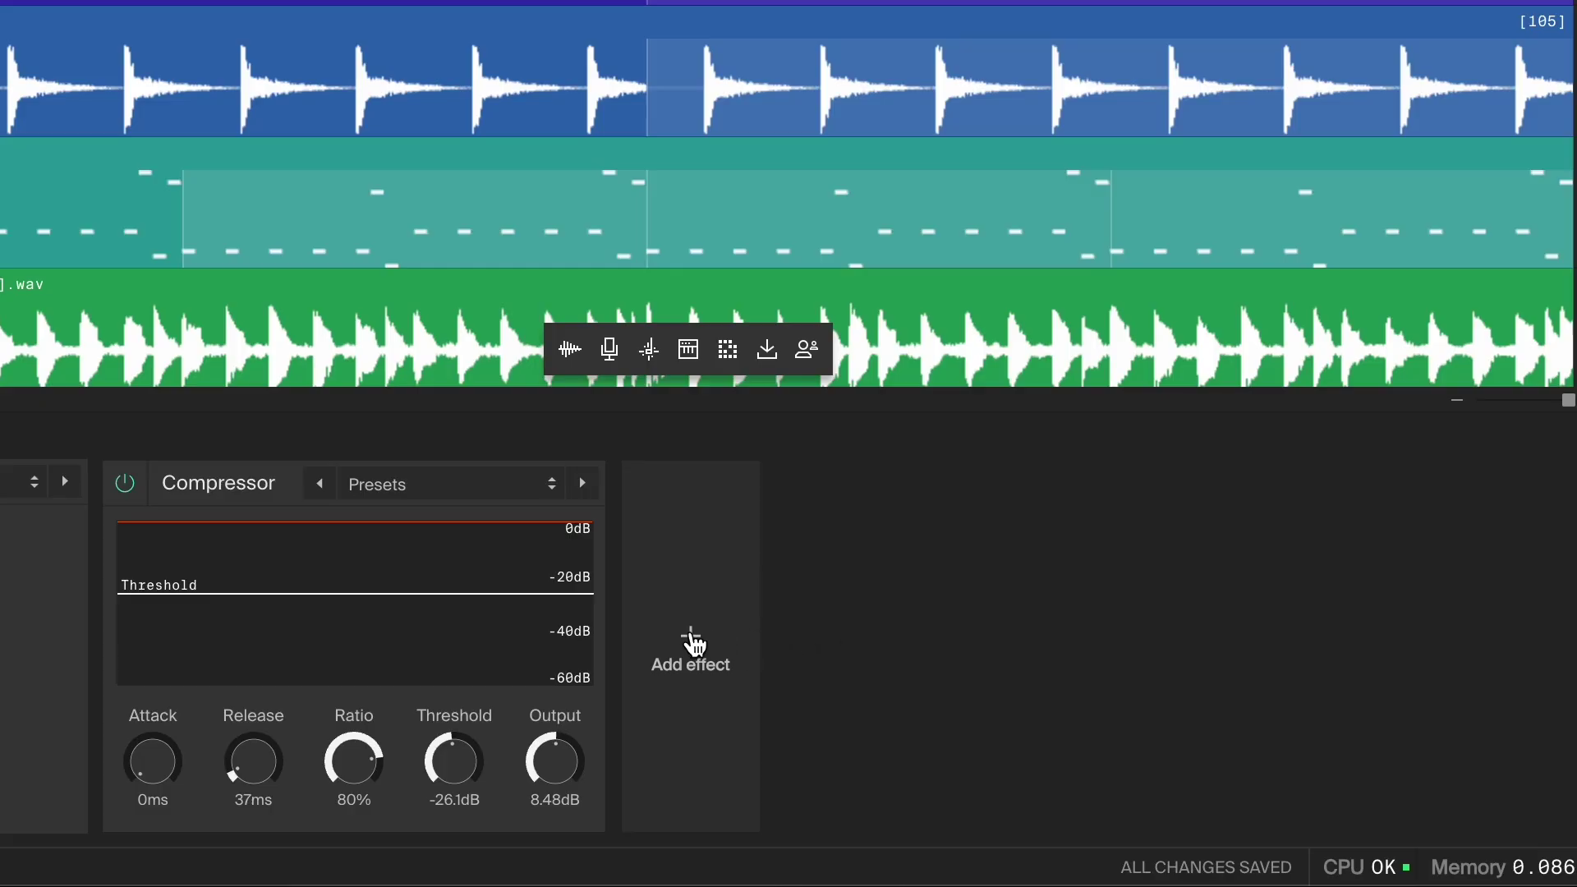
left_click(692, 644)
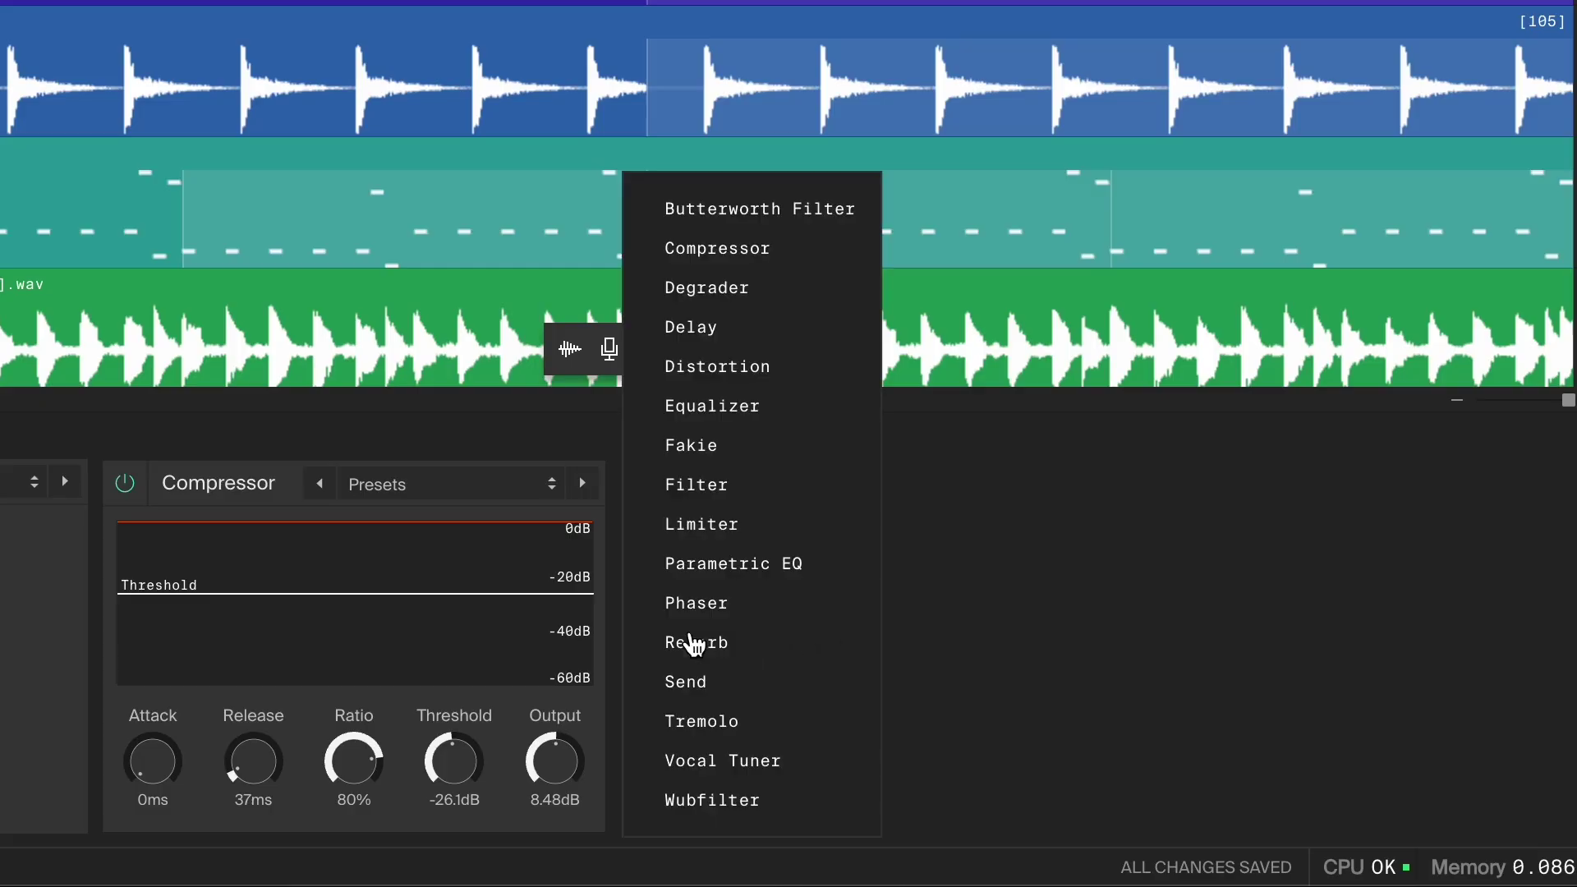
left_click(701, 526)
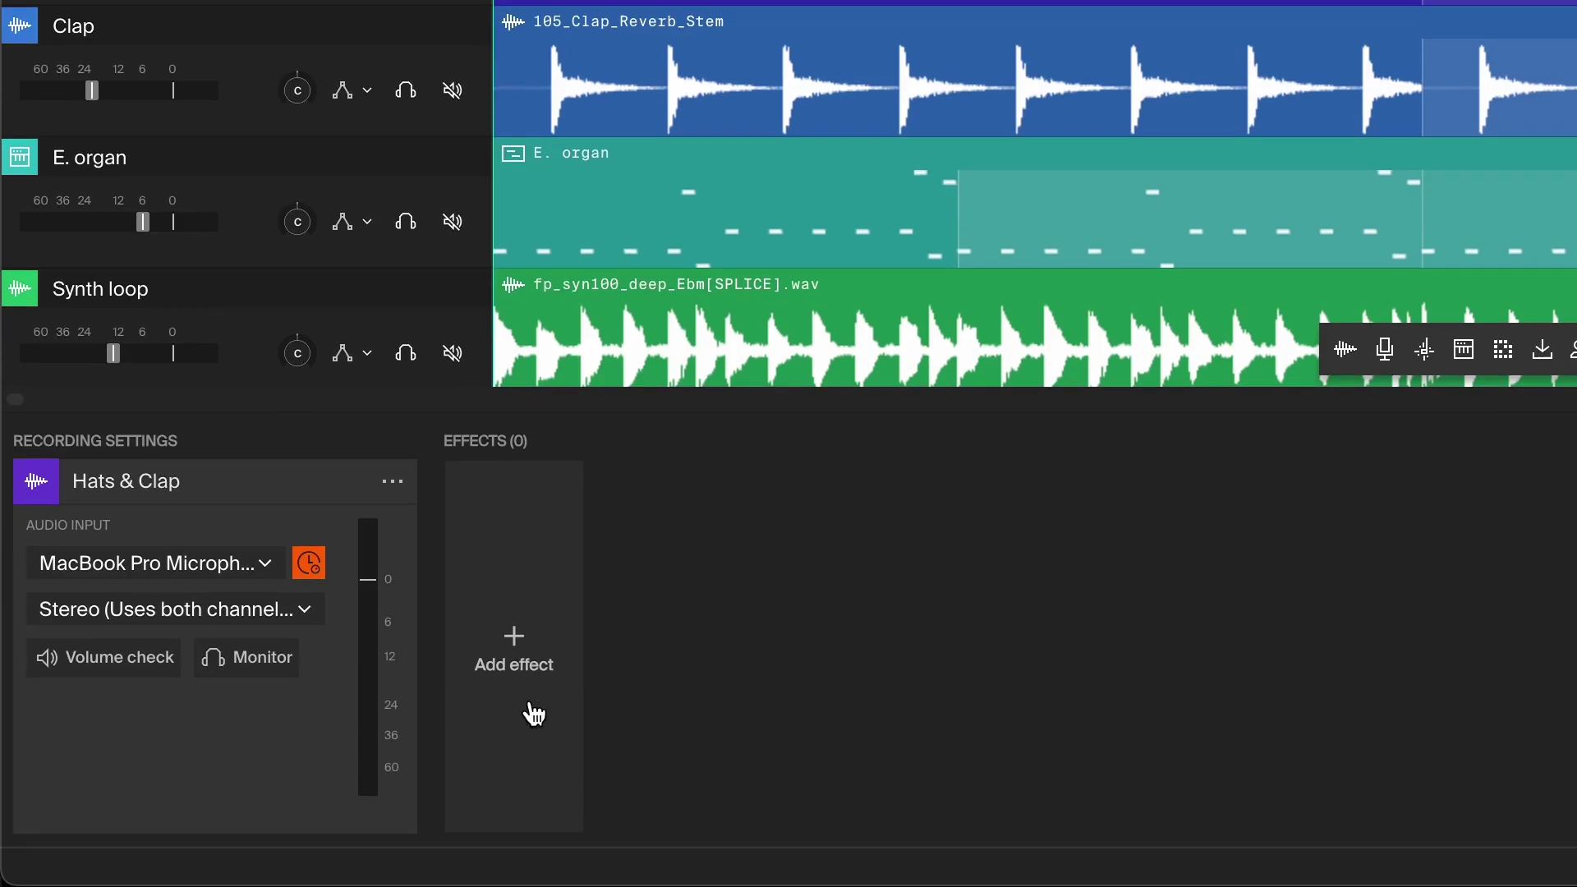
Step: Add a Compressor to the Hats & Clap channel and set its threshold to -13.0 dB while listening to playback
left_click(528, 708)
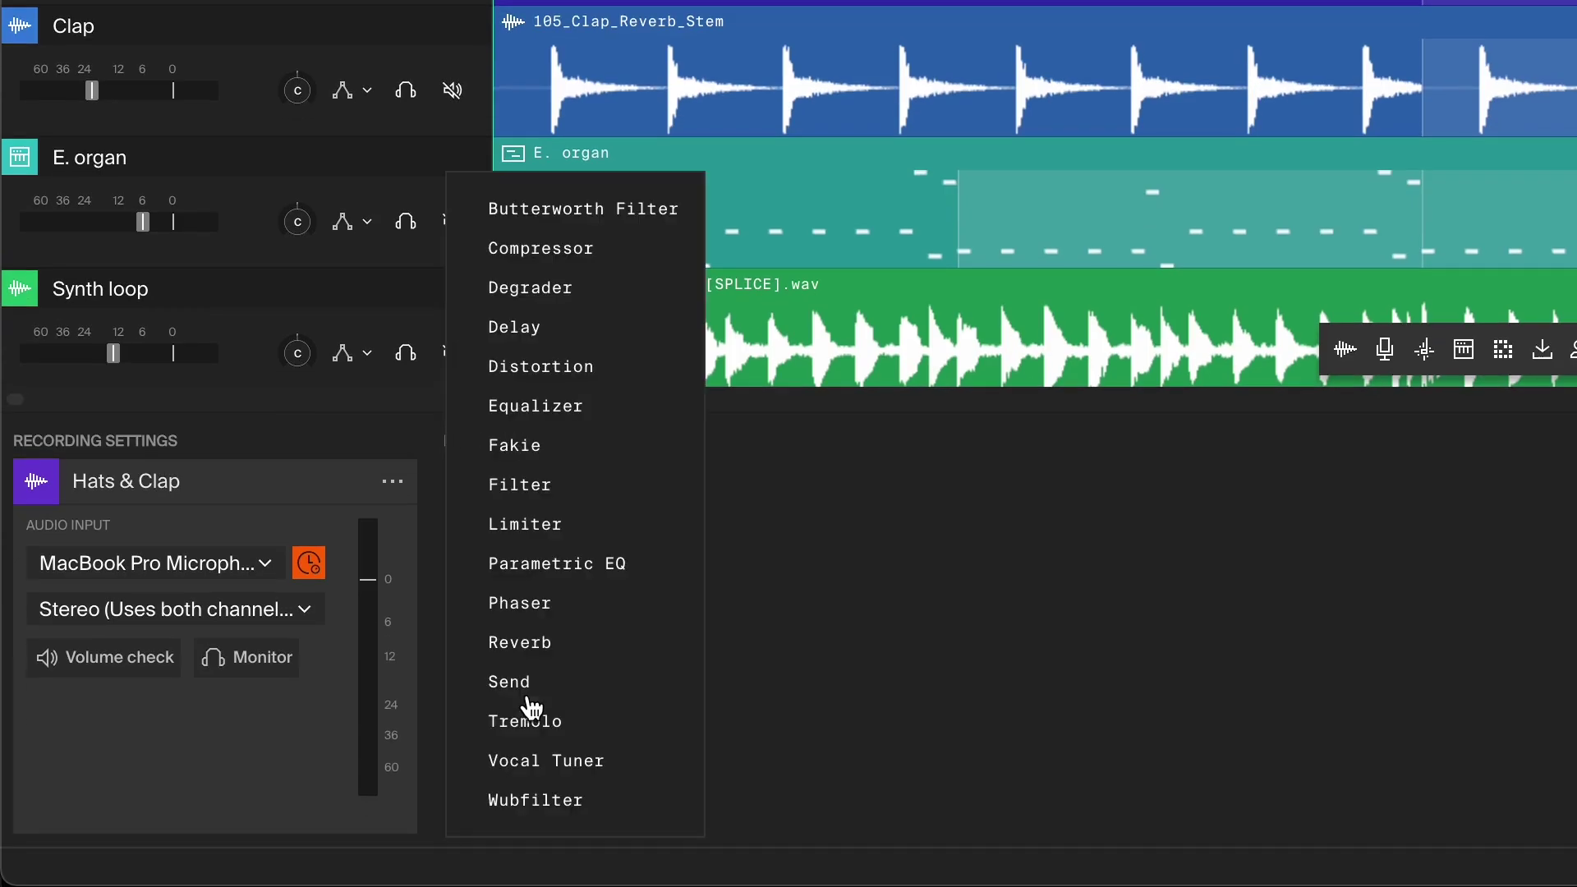
left_click(580, 259)
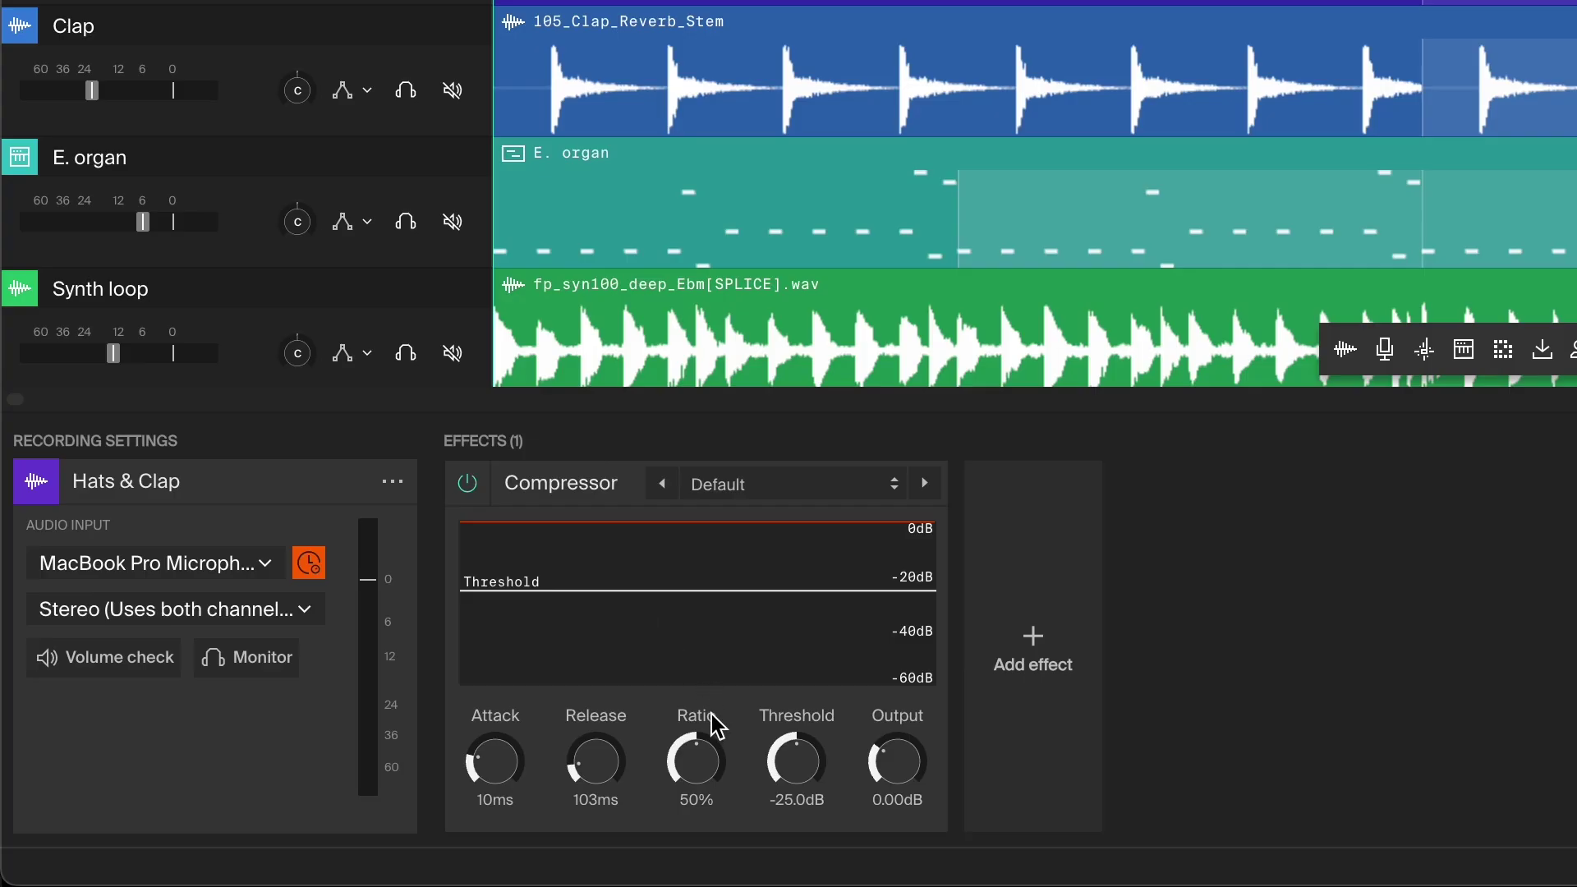
left_click_drag(797, 760, 815, 703)
left_click_drag(827, 768, 797, 717)
key("space")
key("space")
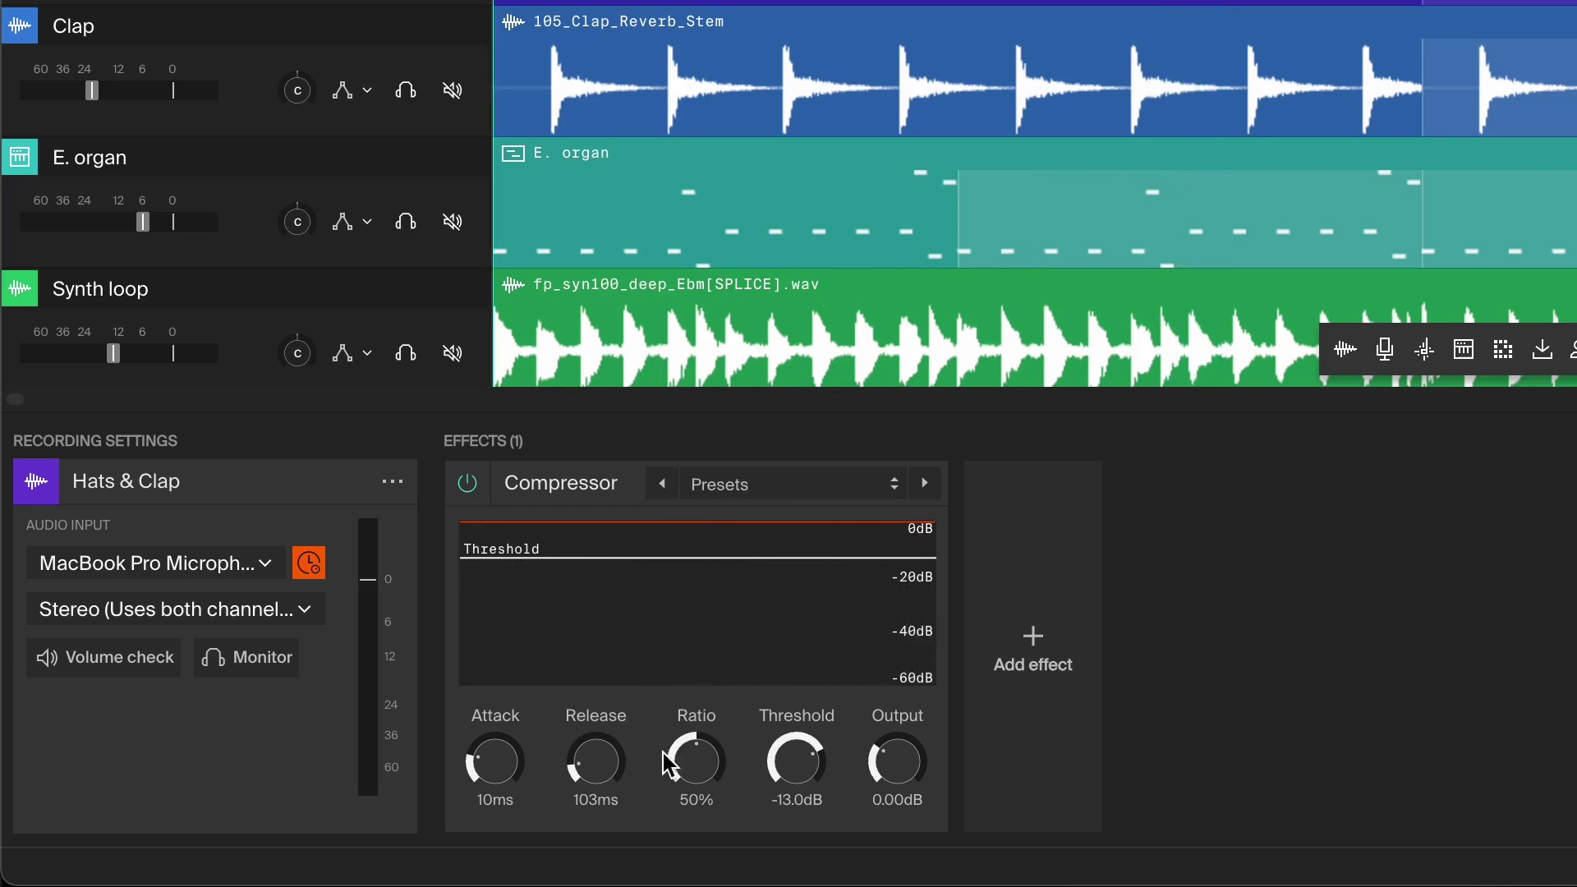
Step: Set the Hats & Clap compressor's ratio to 100% and fine-tune its attack time
left_click(699, 761)
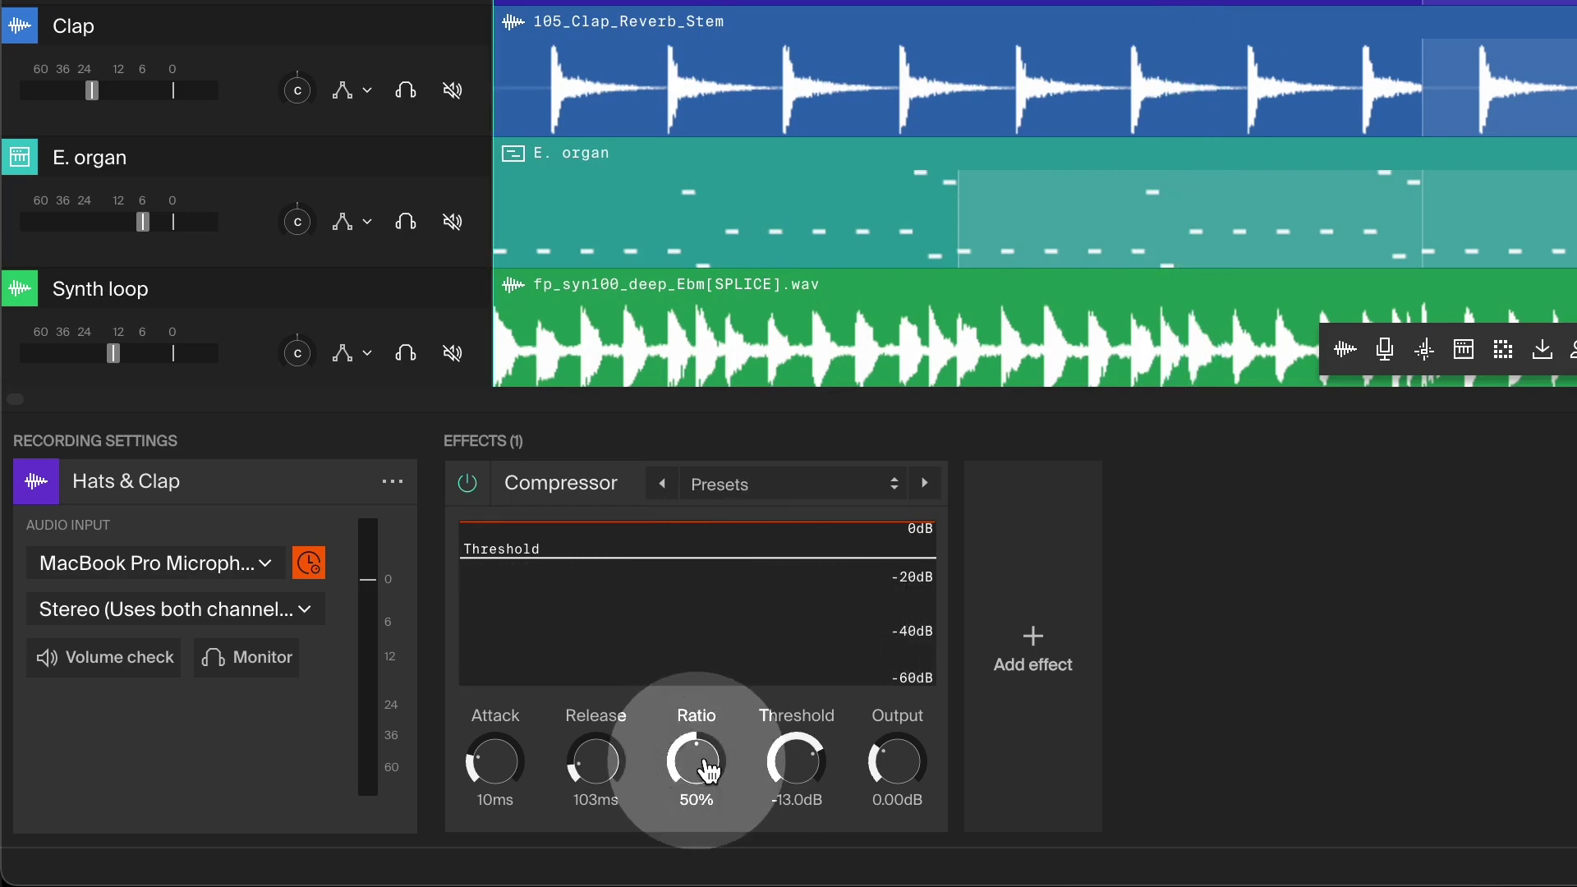
key("space")
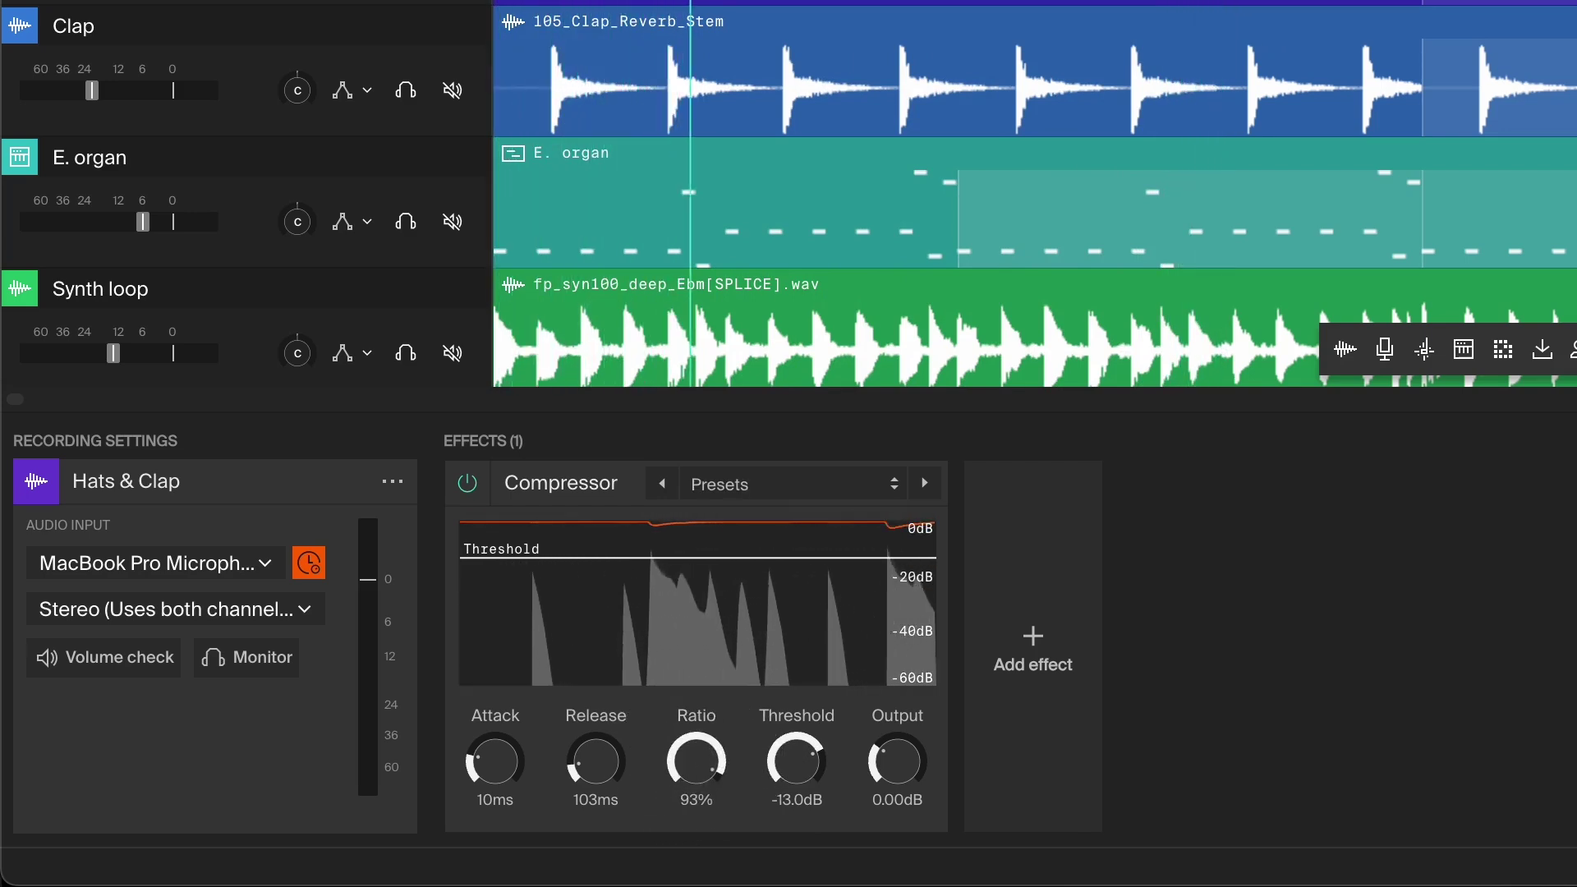
left_click_drag(708, 768, 708, 760)
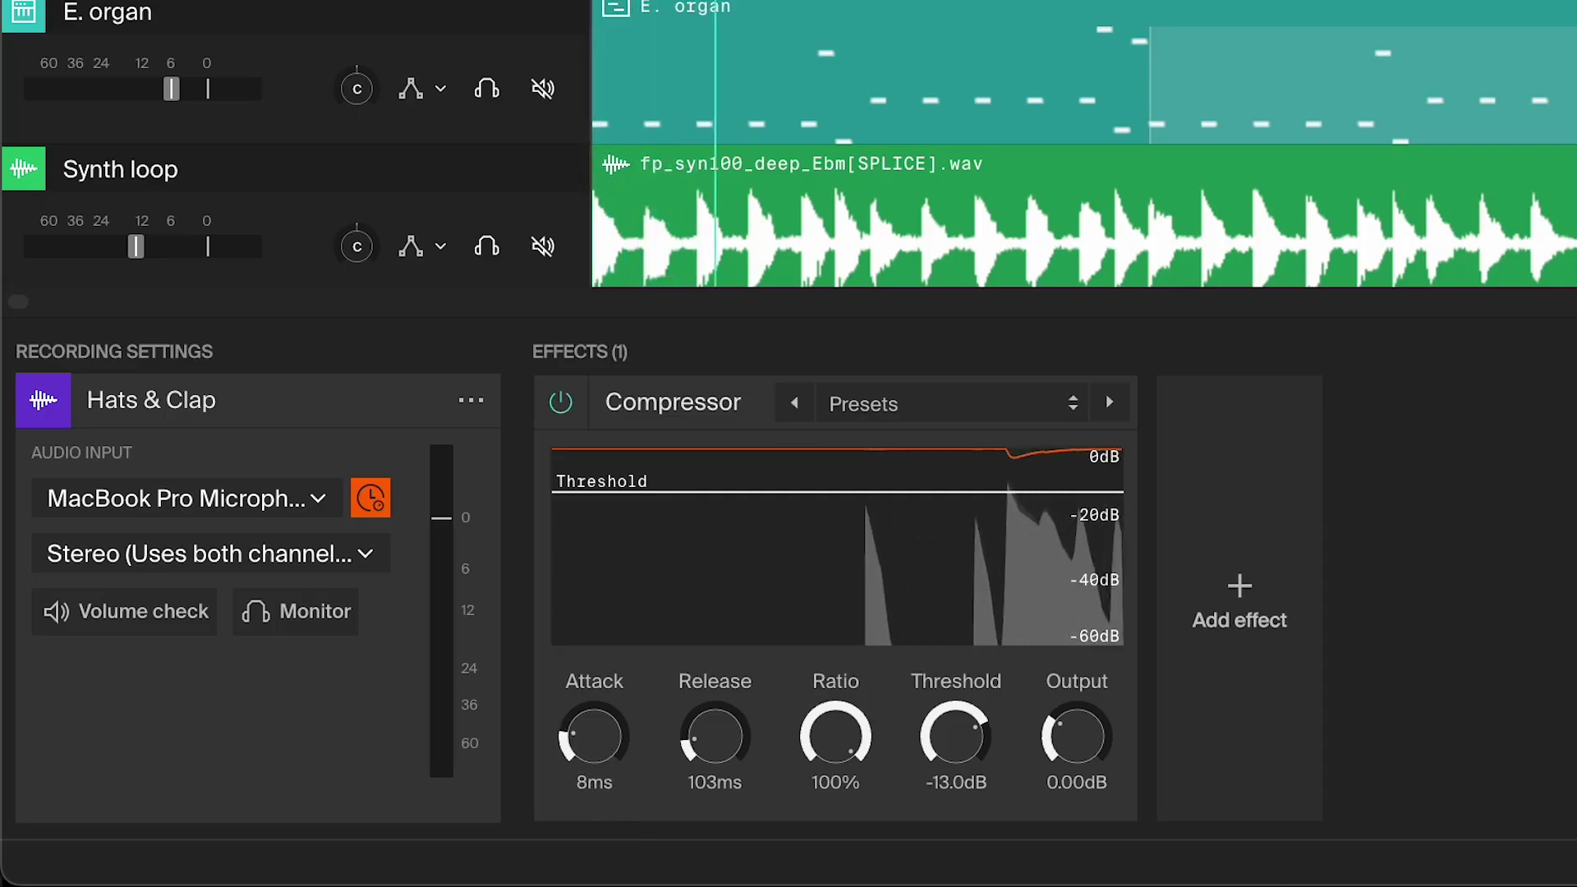
left_click_drag(592, 736, 591, 739)
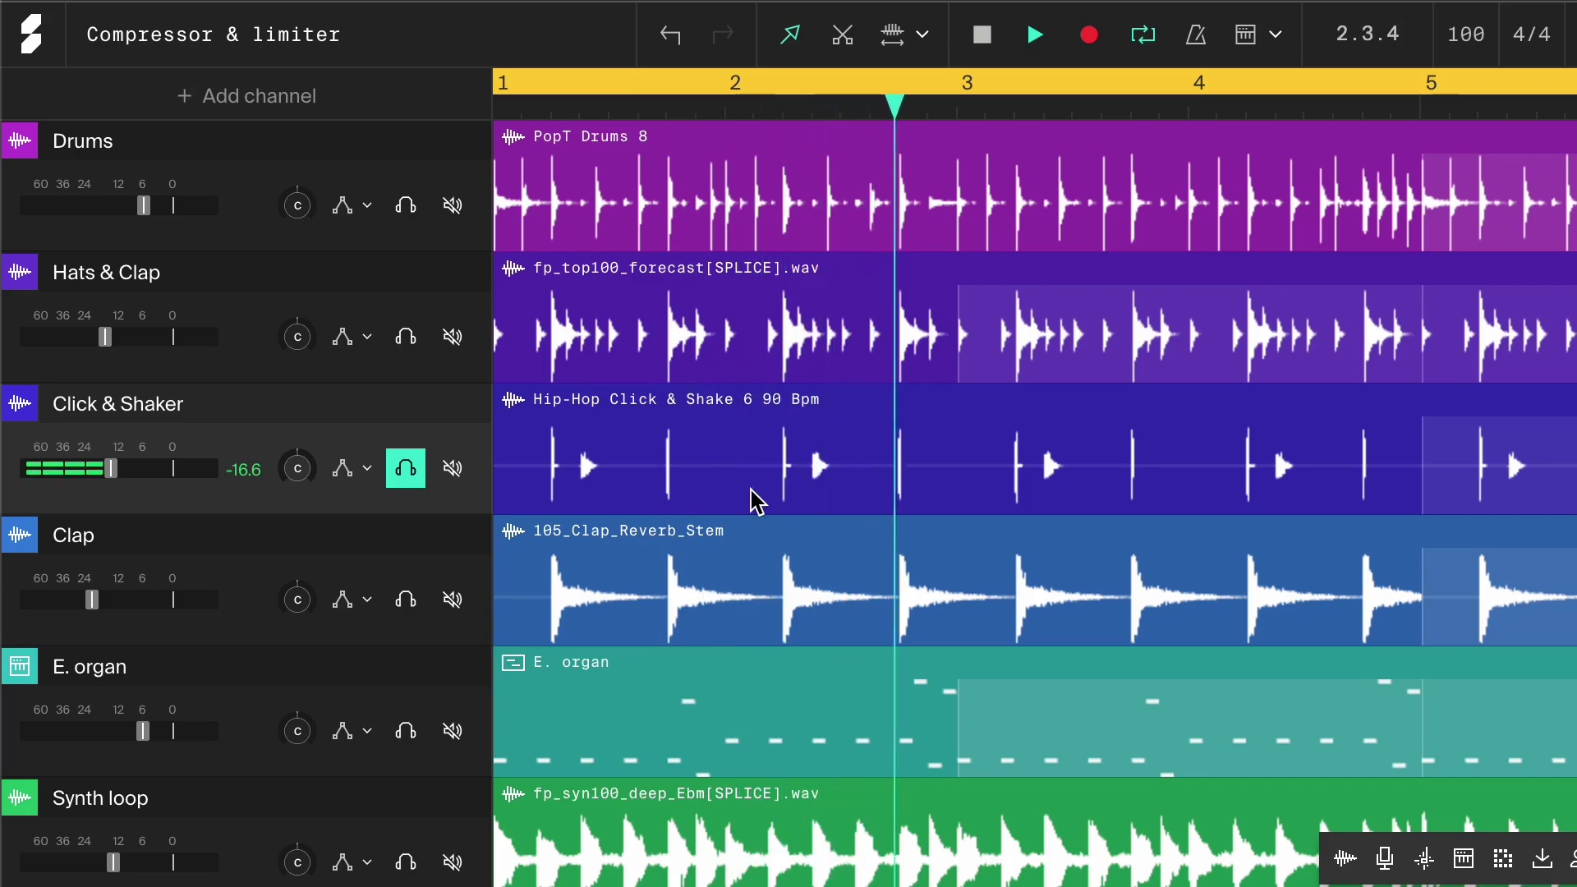
Step: Add a Limiter ahead of the Reverb on the Click & Shaker channel, and compare the sound with it bypassed and enabled
double_click(754, 499)
left_click(892, 604)
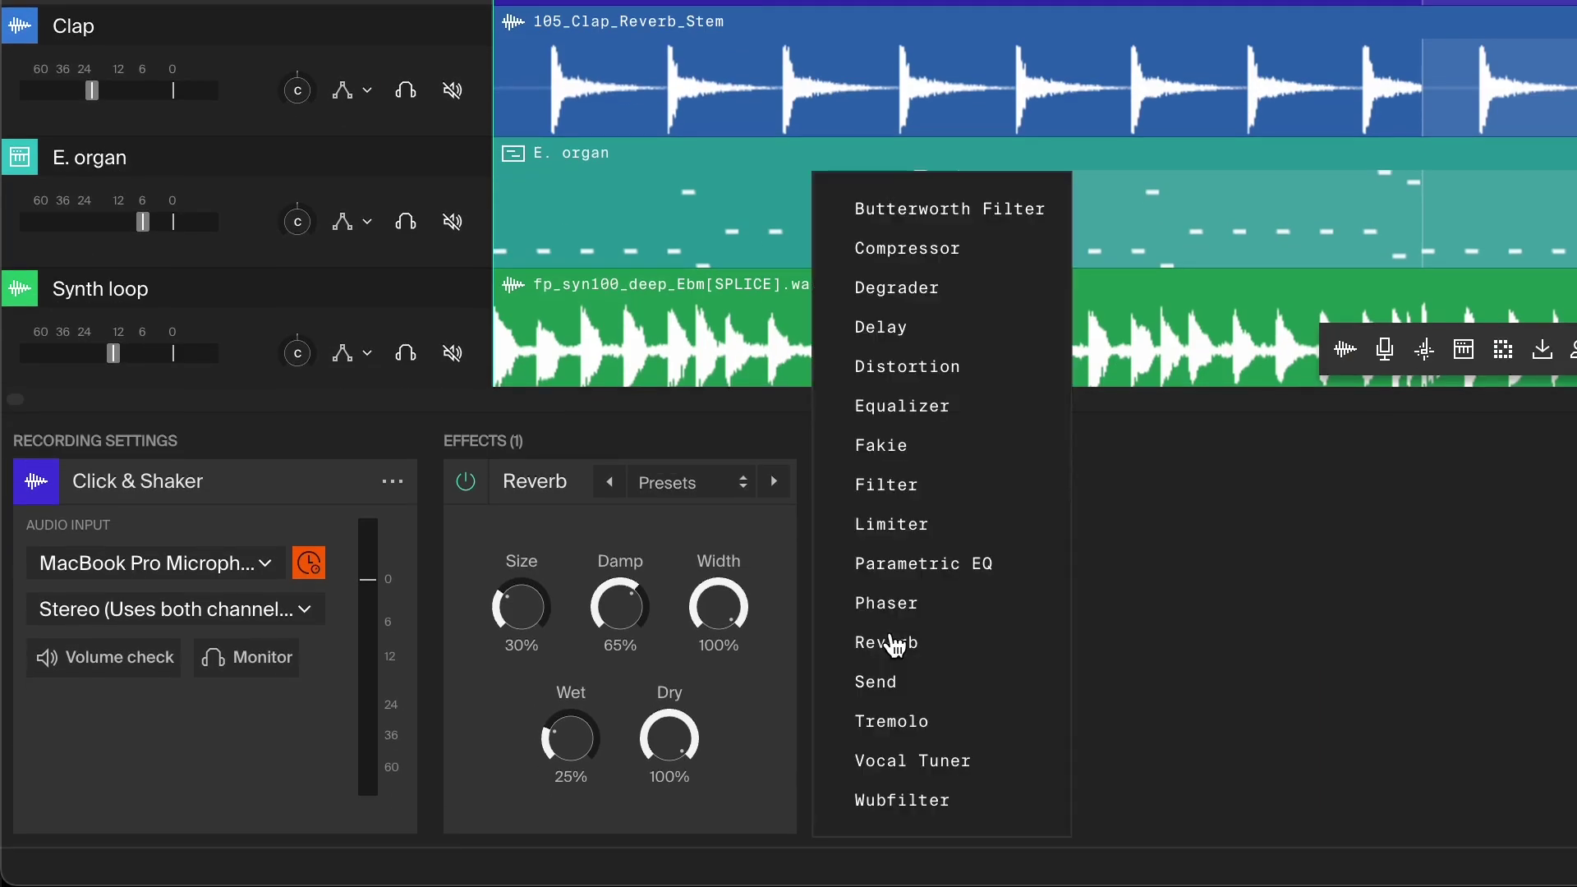
left_click(892, 525)
left_click_drag(846, 531, 510, 521)
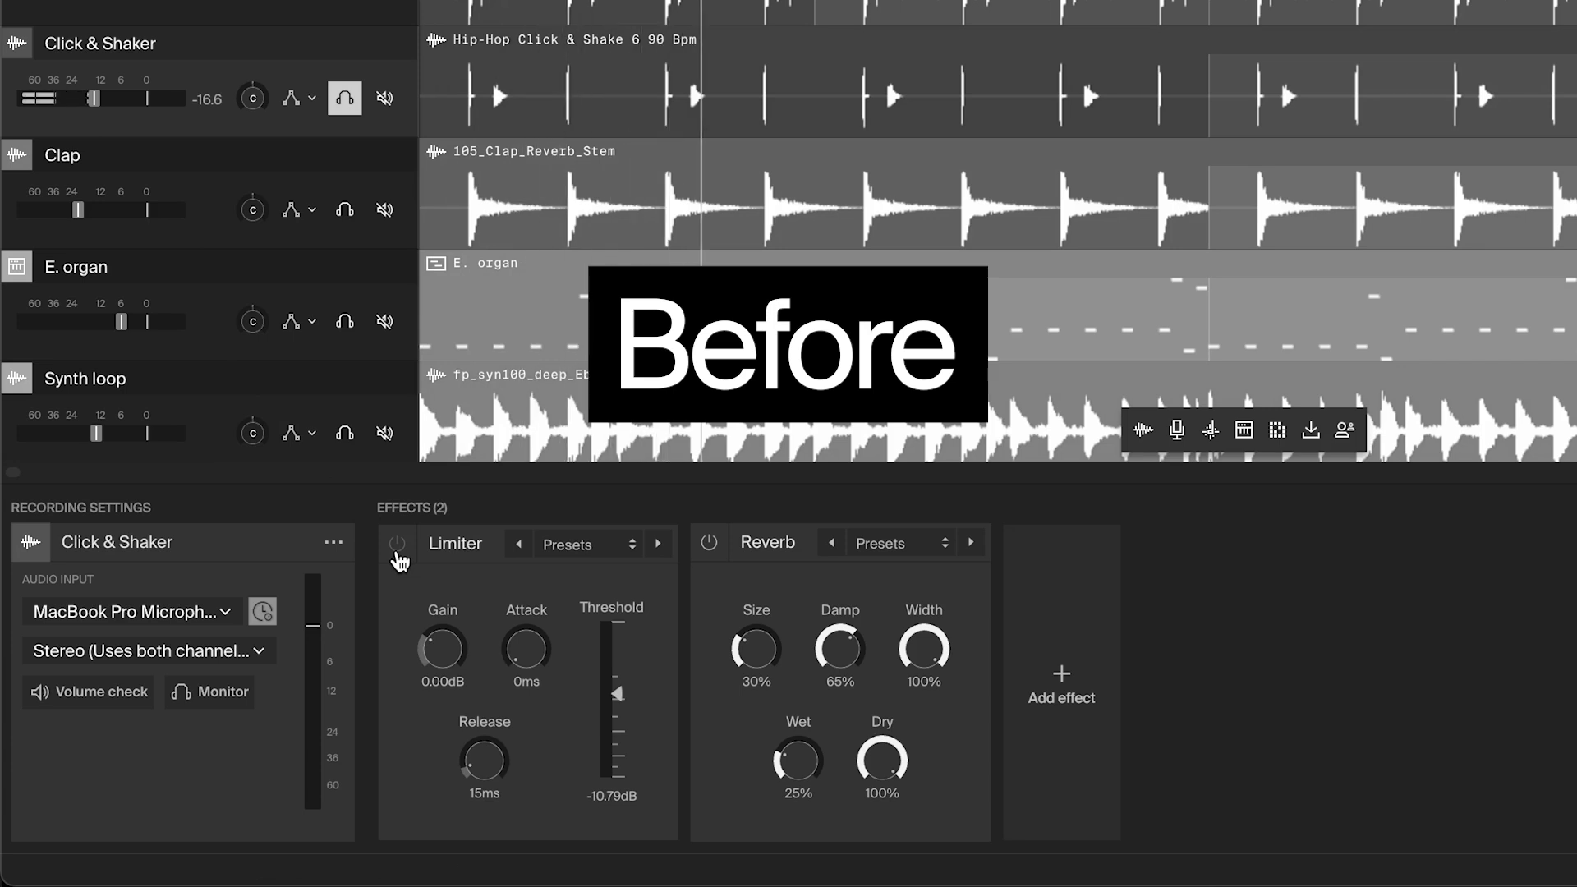
left_click(398, 550)
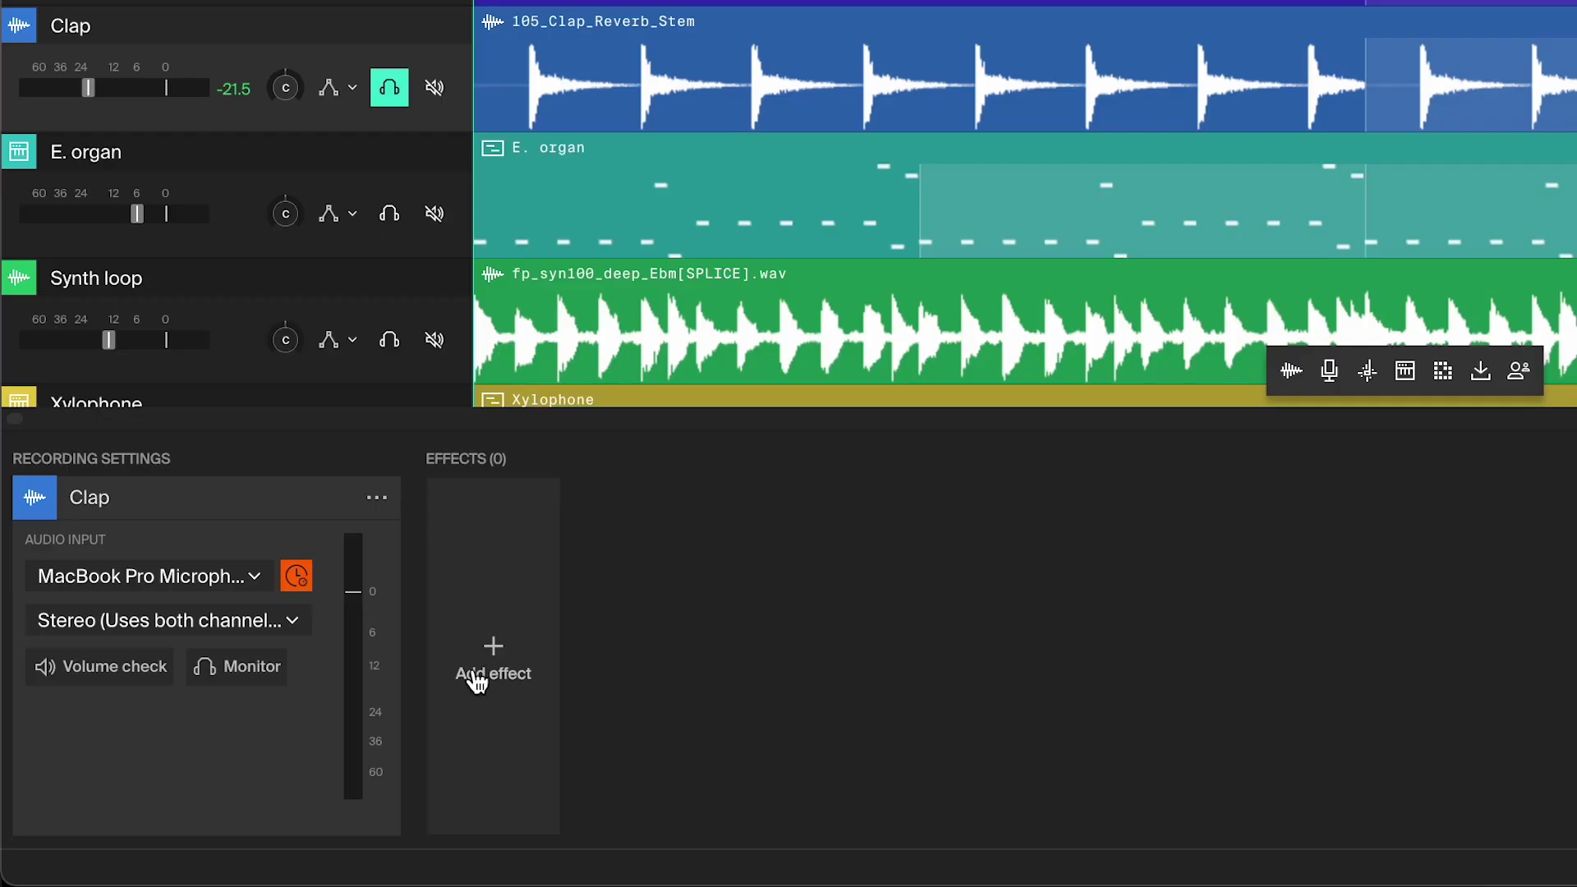
Step: Add a Compressor to the Clap channel with a threshold of -17.4 dB and a ratio of 100%
left_click(476, 682)
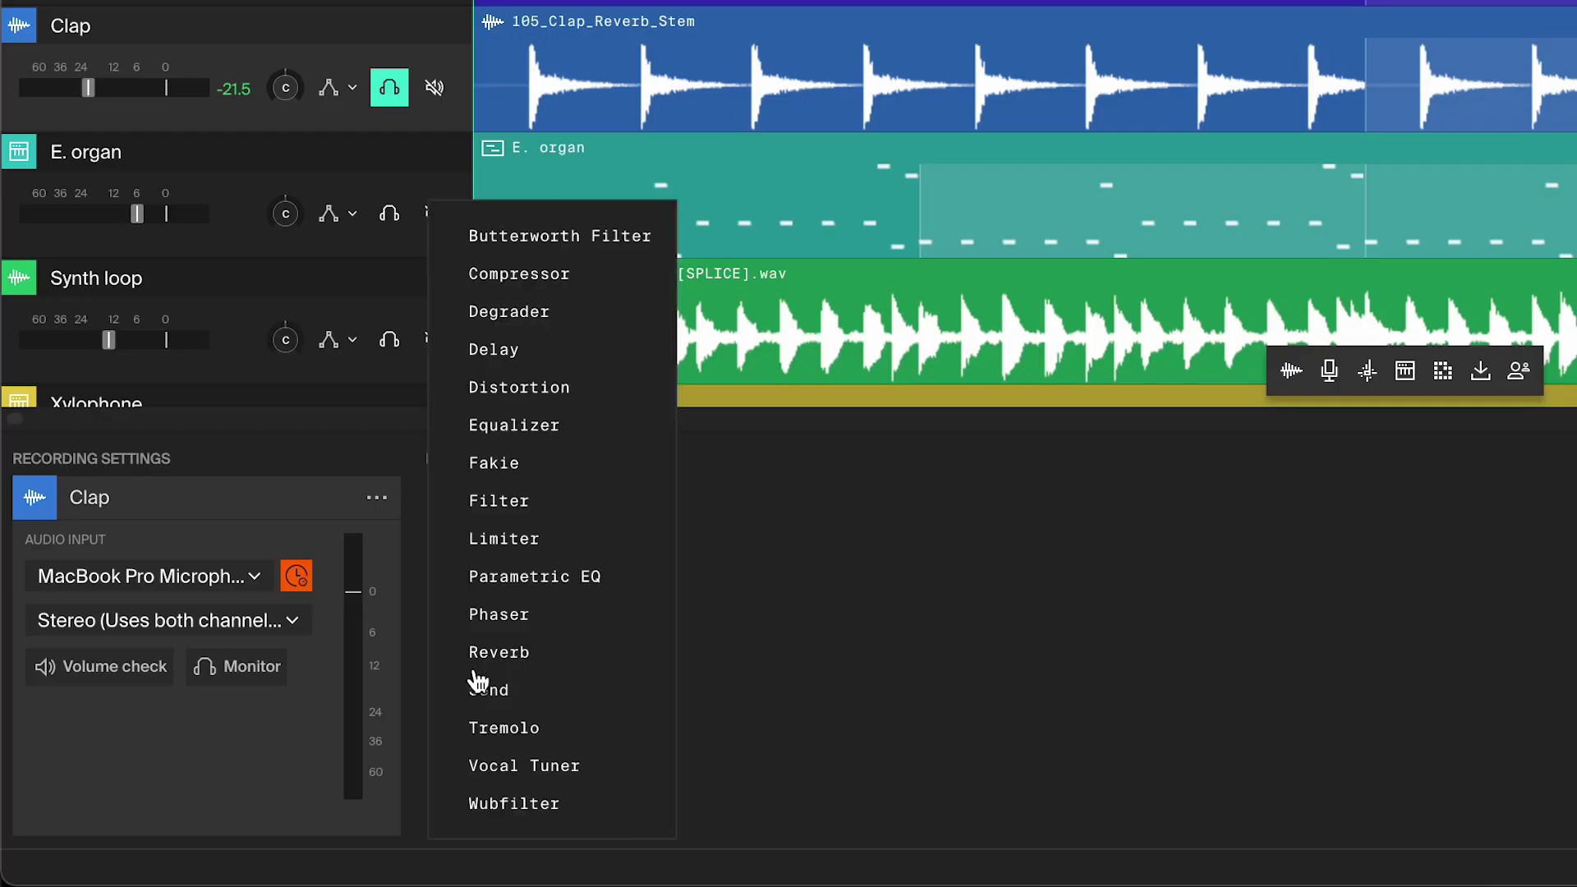
left_click_drag(752, 739, 752, 713)
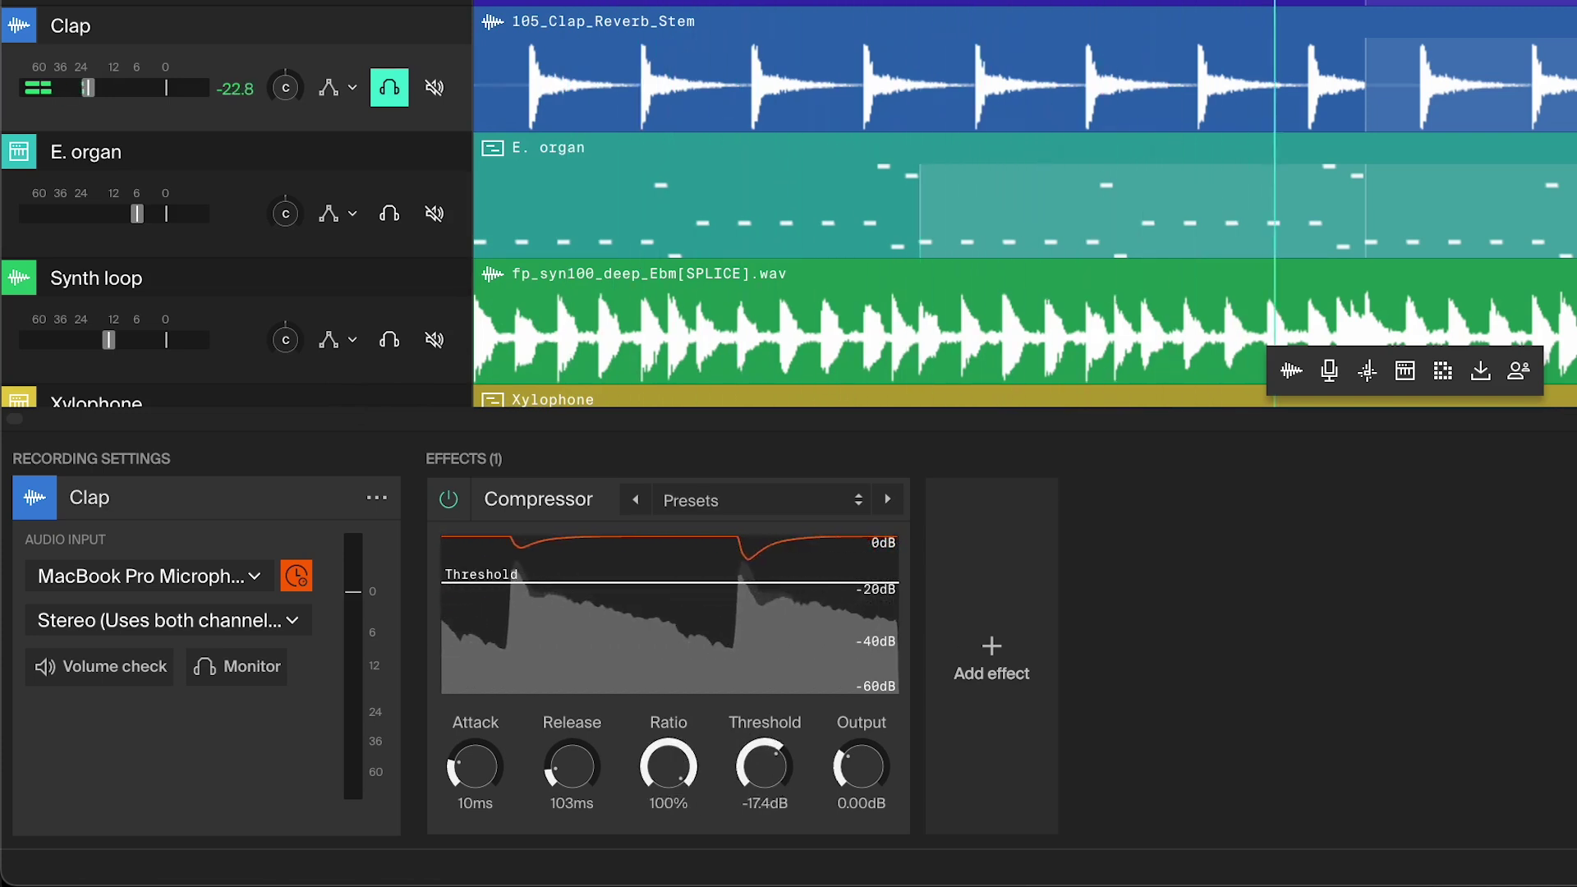
key("space")
Step: Set the Clap compressor's attack to 15 ms after auditioning 0 ms, and set its output to 5.23 dB
left_click(471, 767)
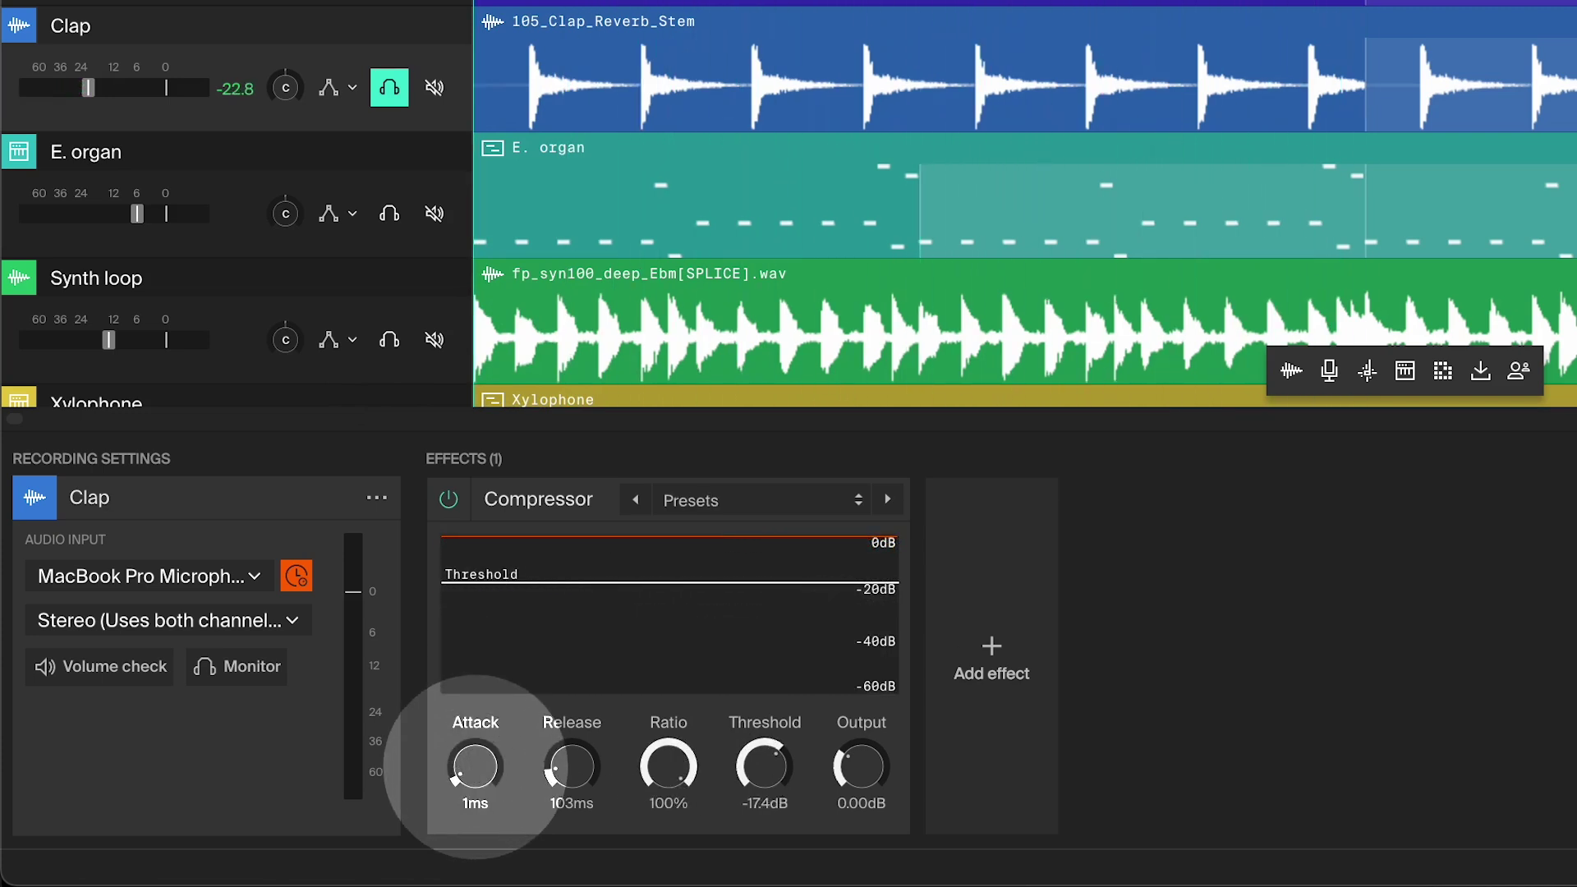
key("space")
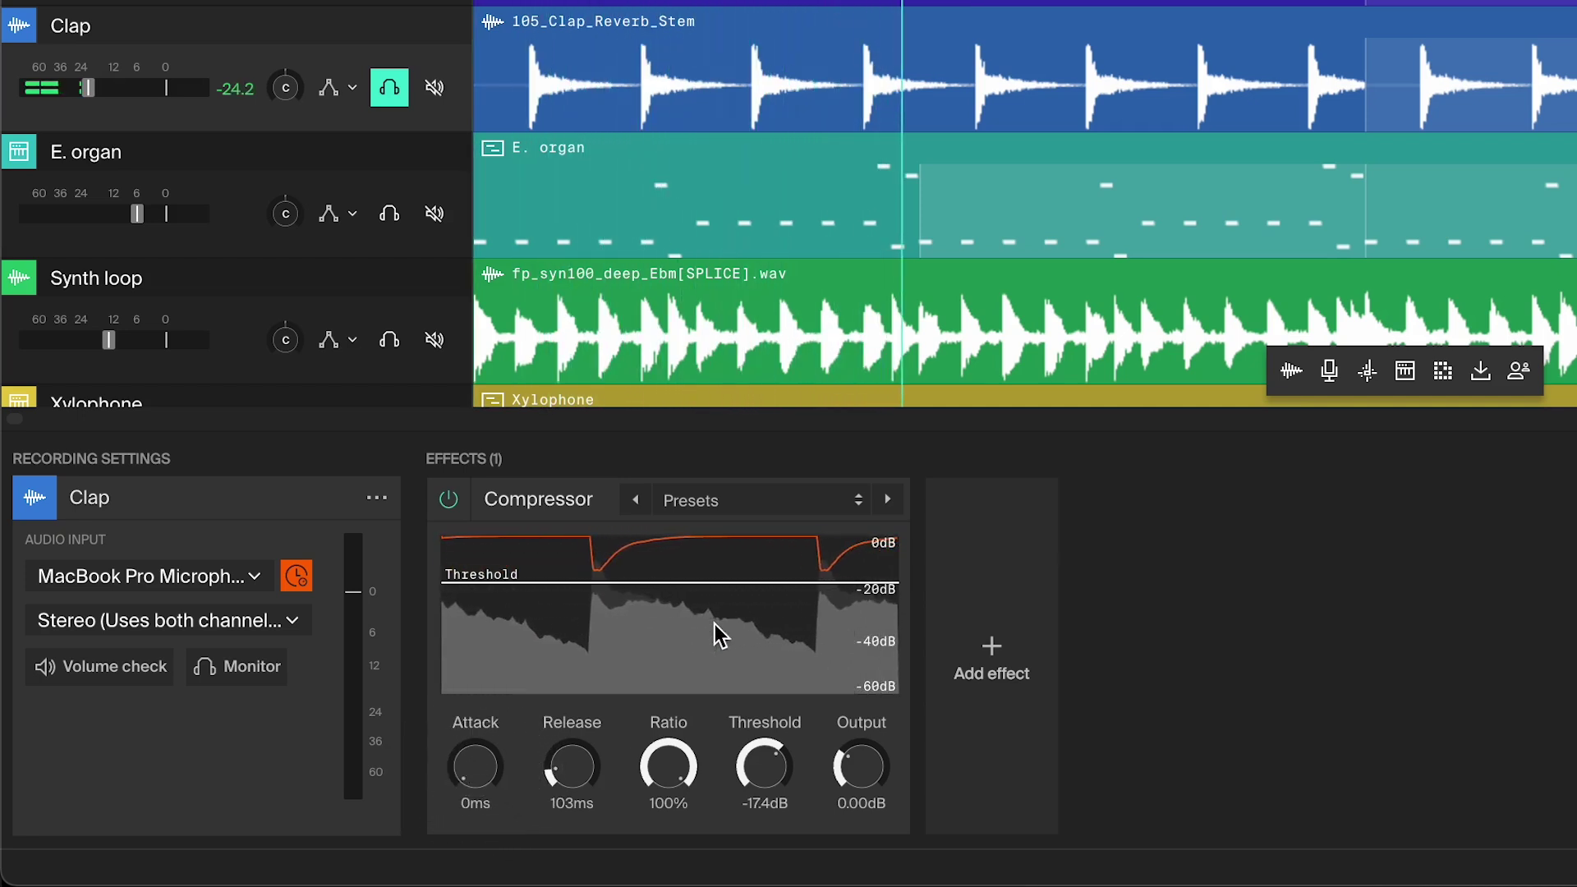
key("space")
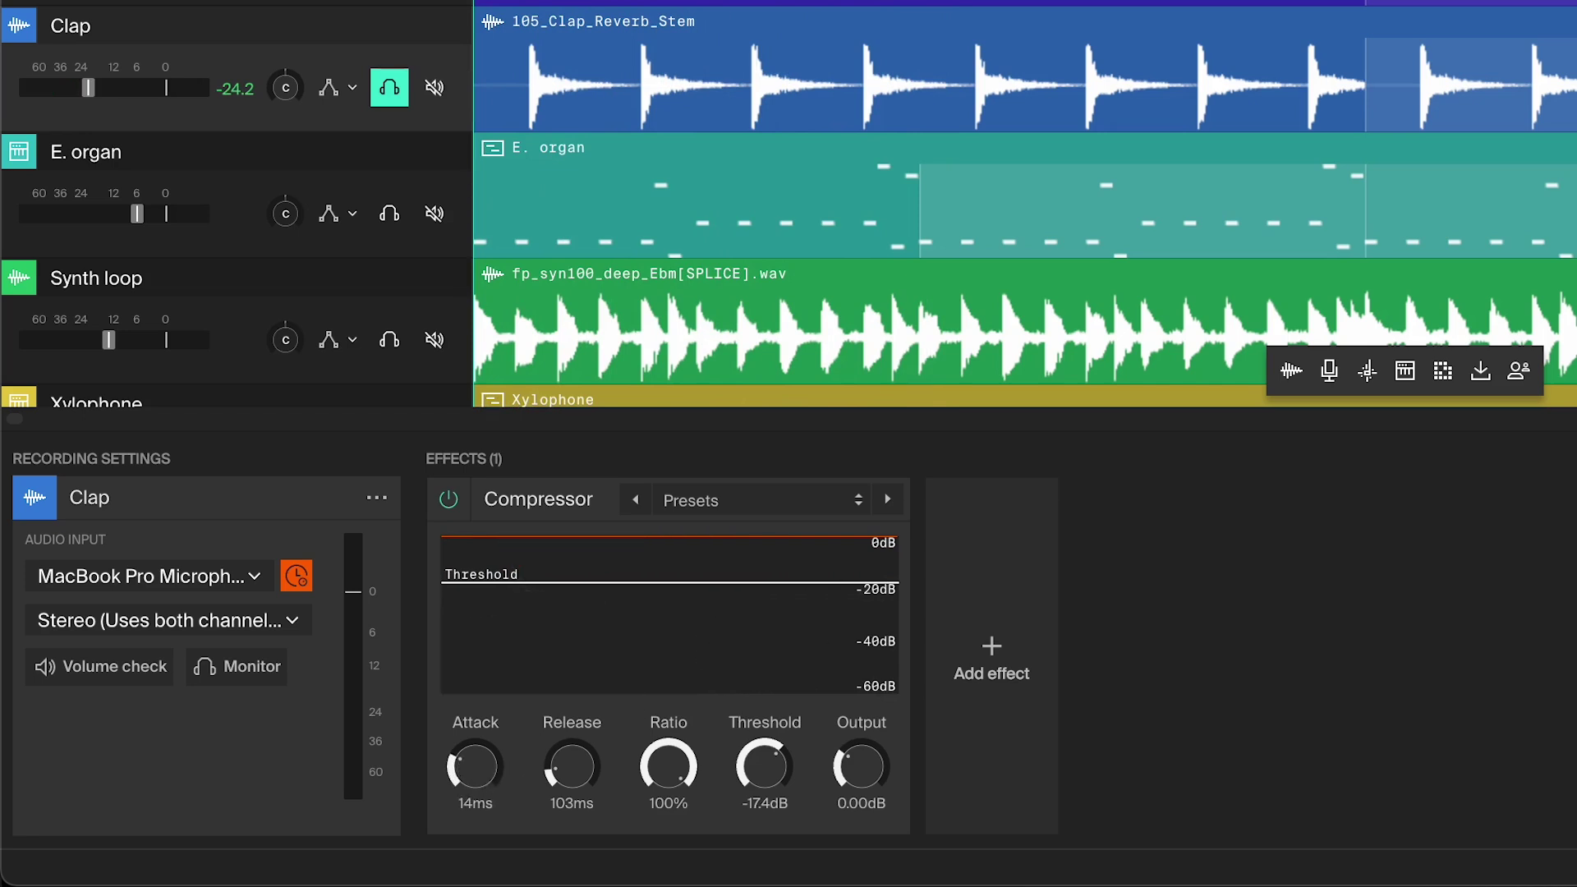
key("space")
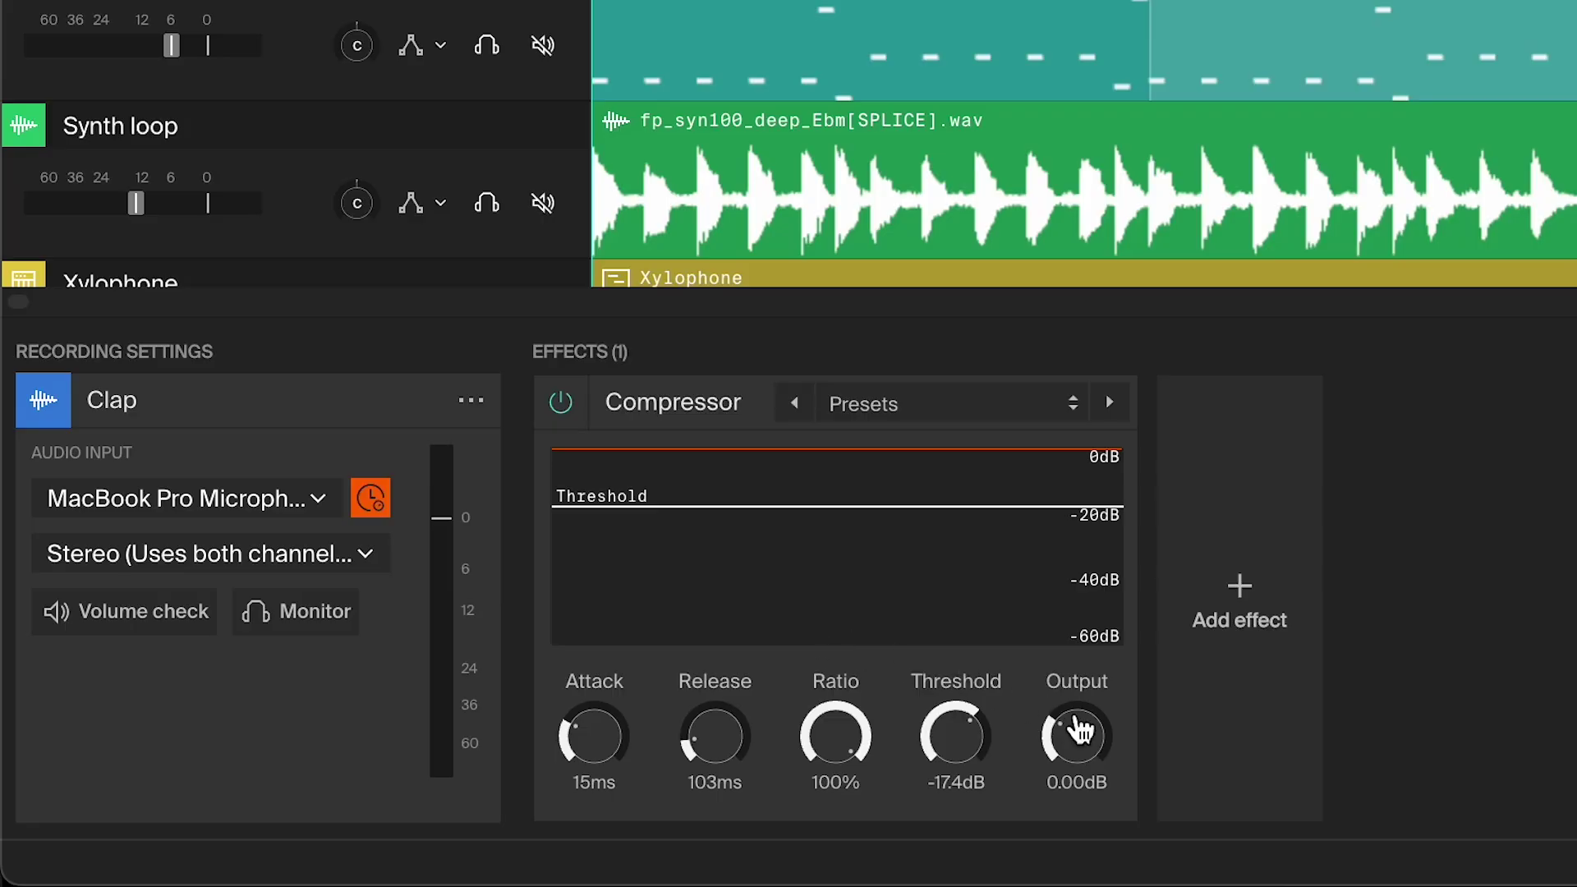
left_click(1082, 743)
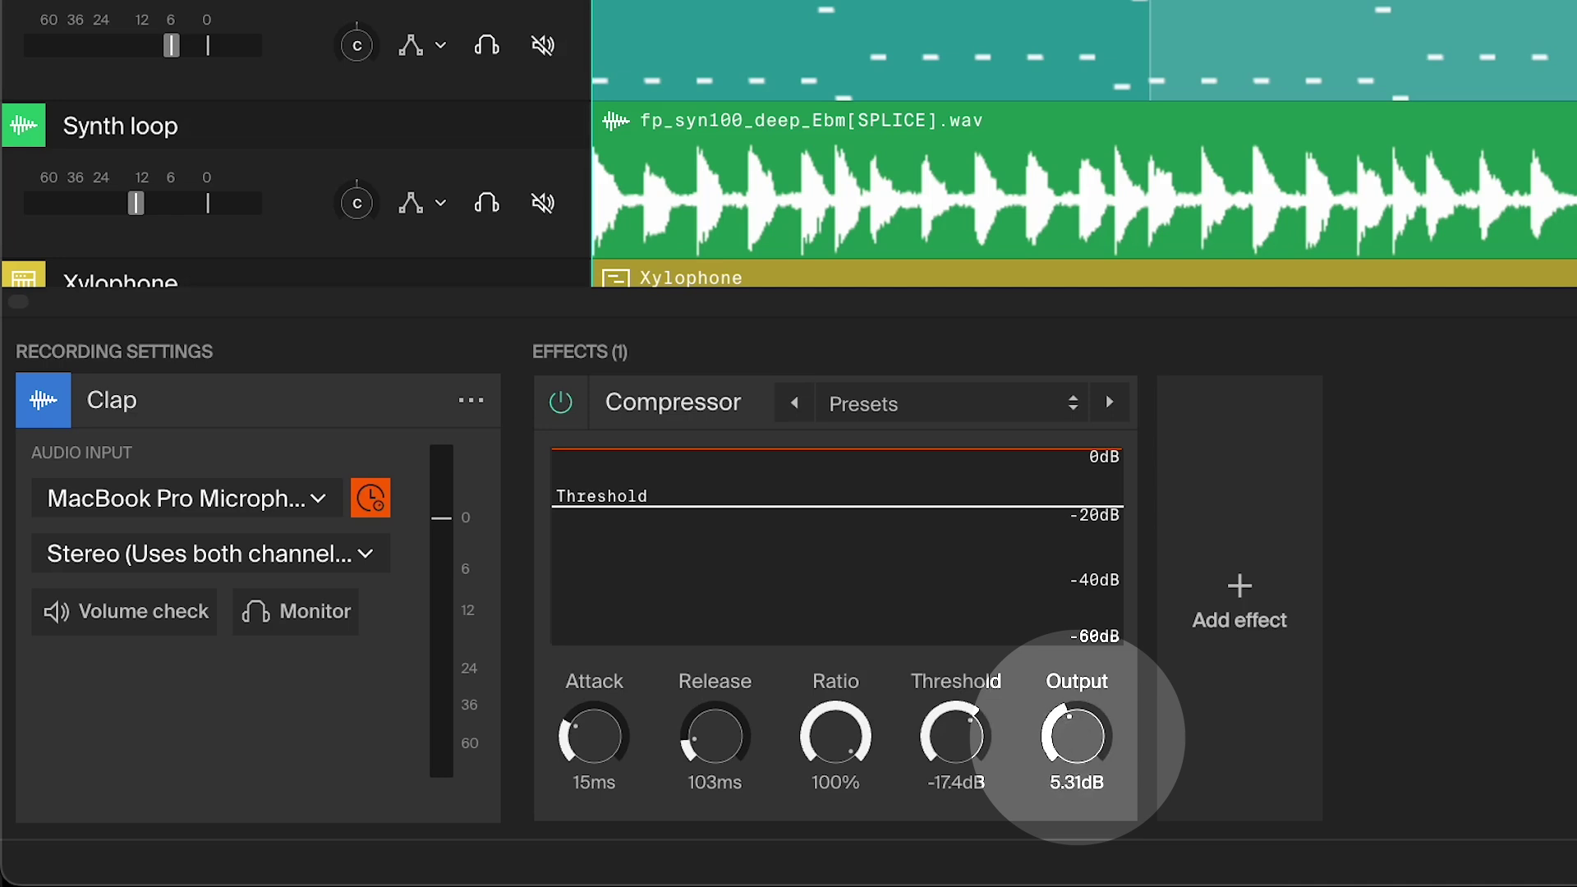
left_click_drag(1077, 737, 1078, 744)
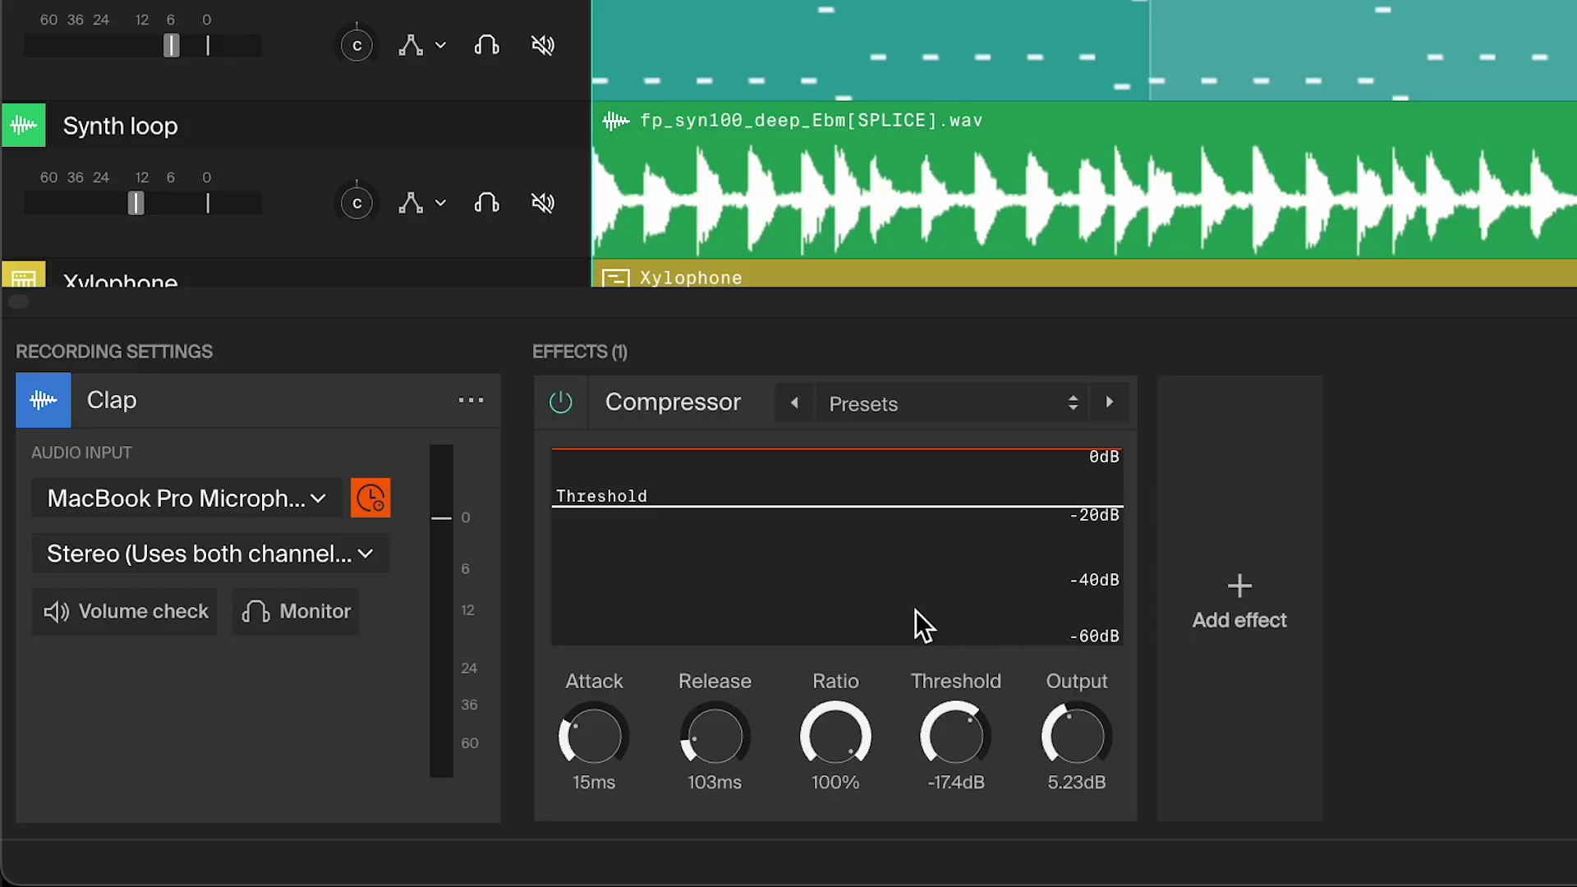
Step: Audition the Clap compressor's release at 5 ms and 2207 ms, and lower the release time again
left_click_drag(733, 776, 733, 769)
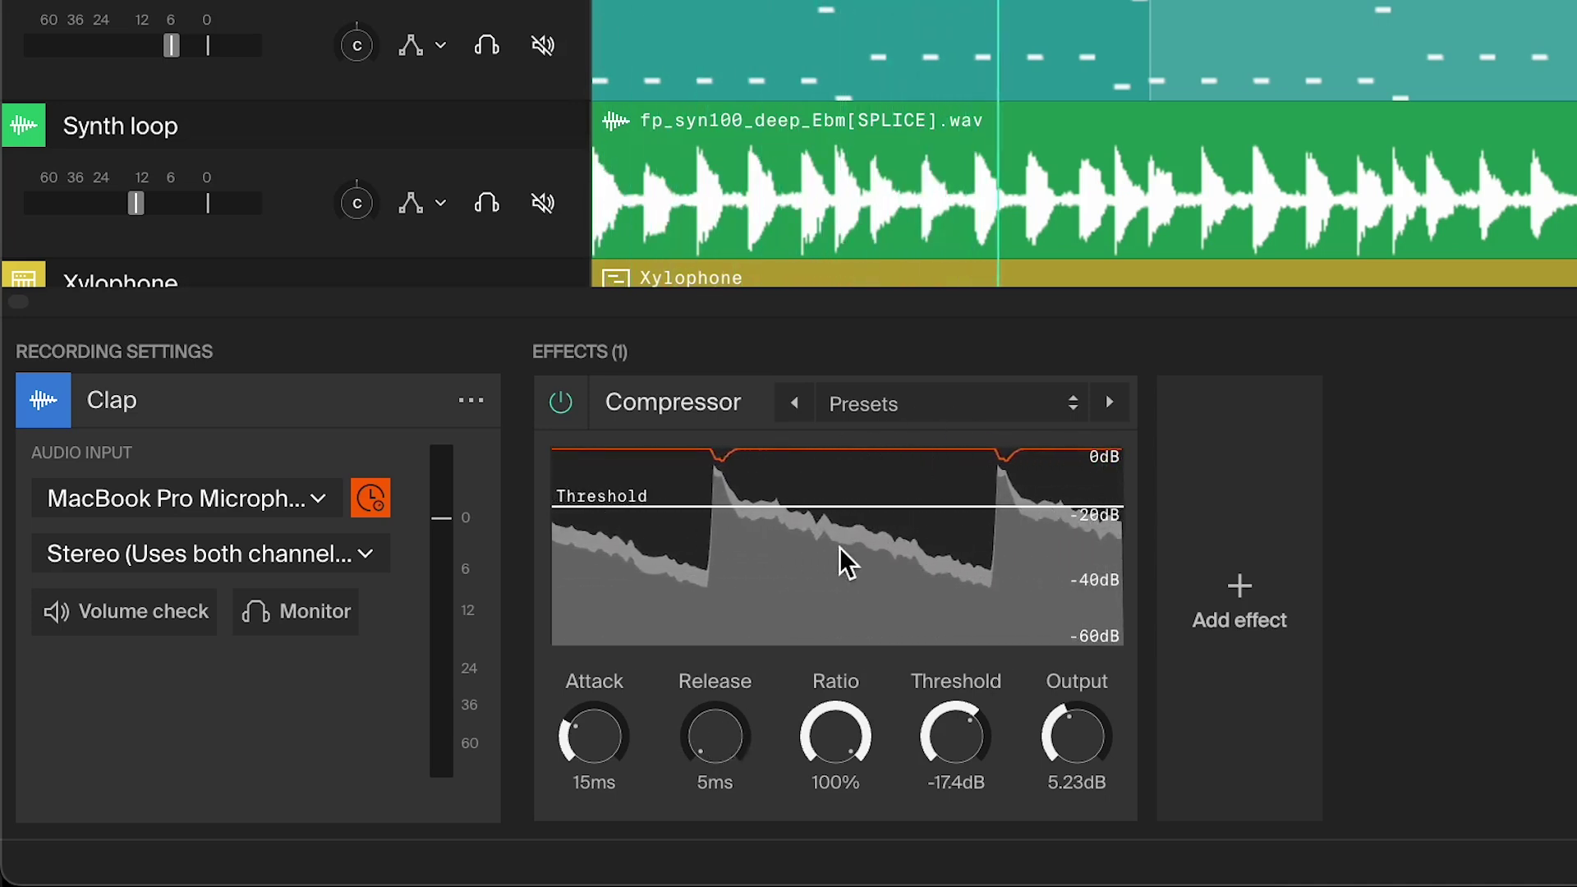
key("space")
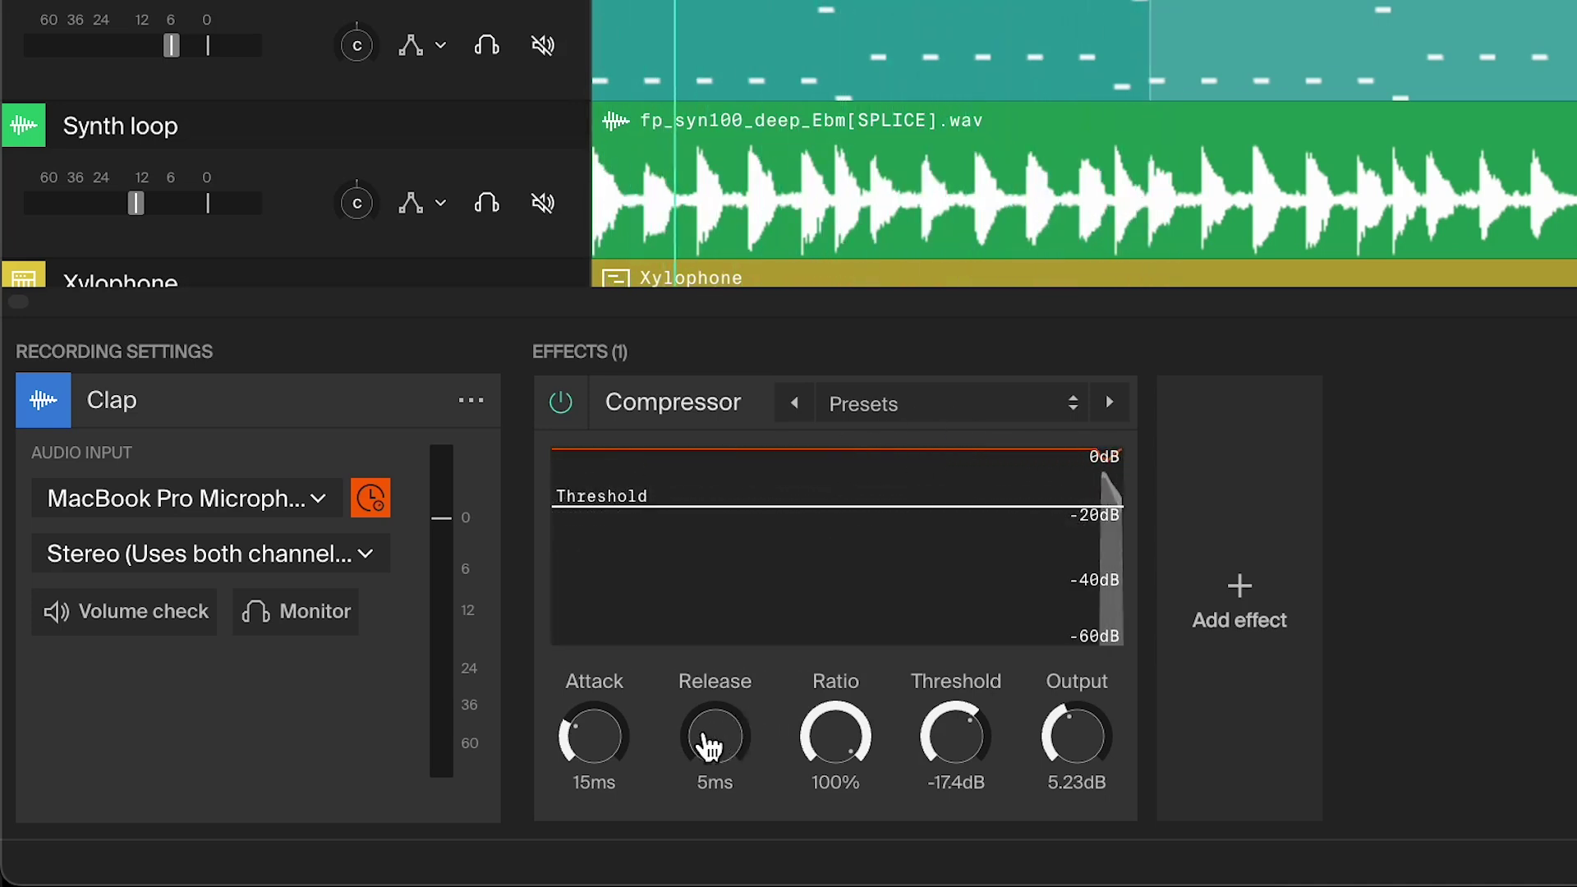
left_click_drag(715, 736, 715, 676)
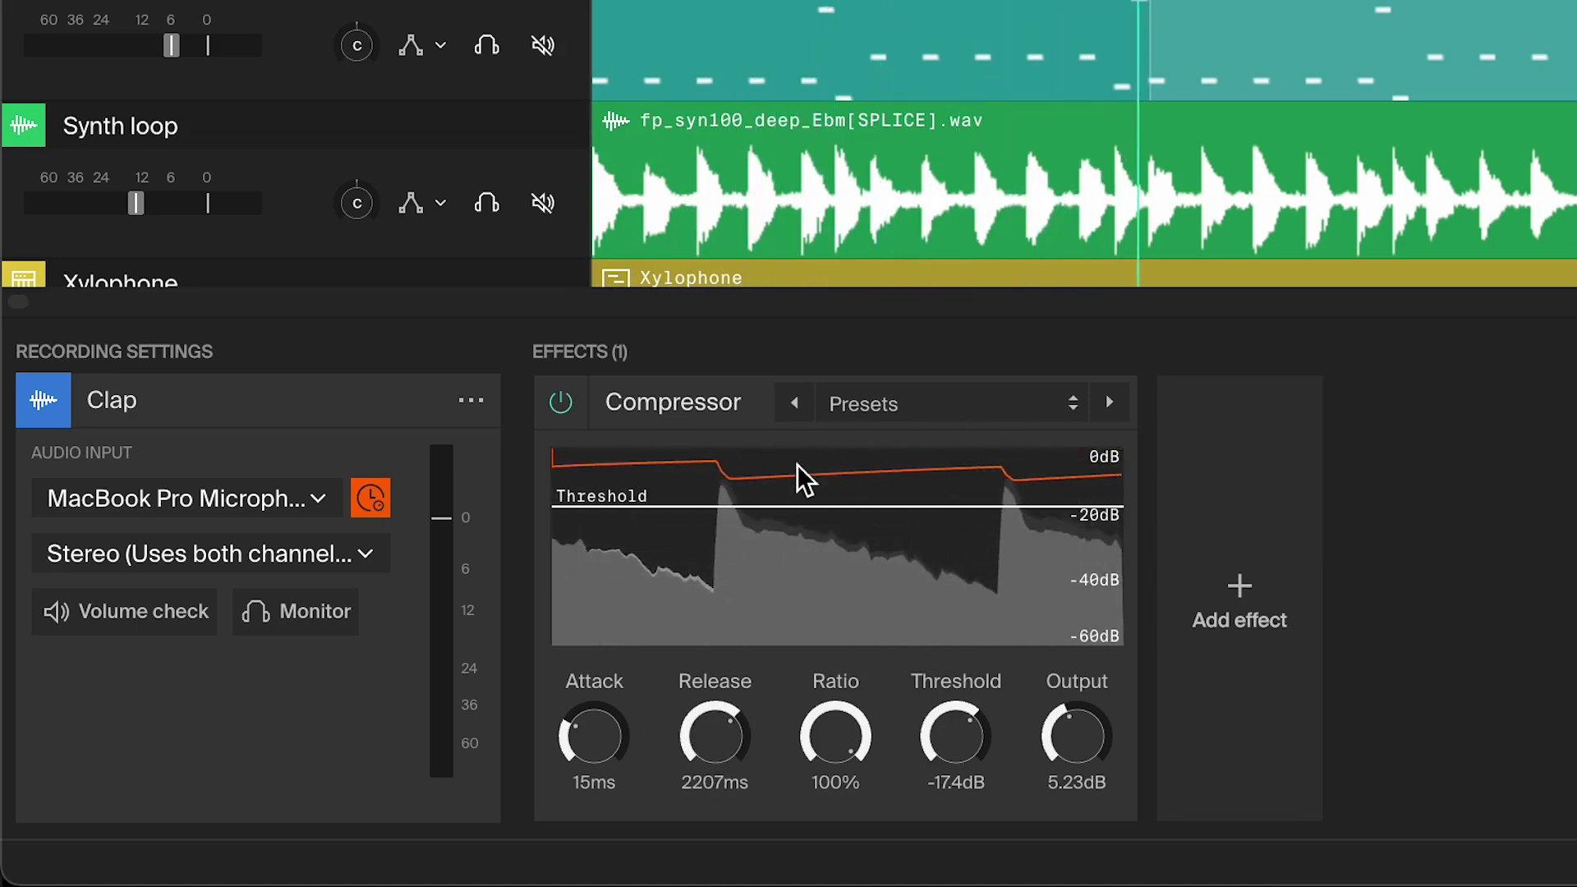
key("space")
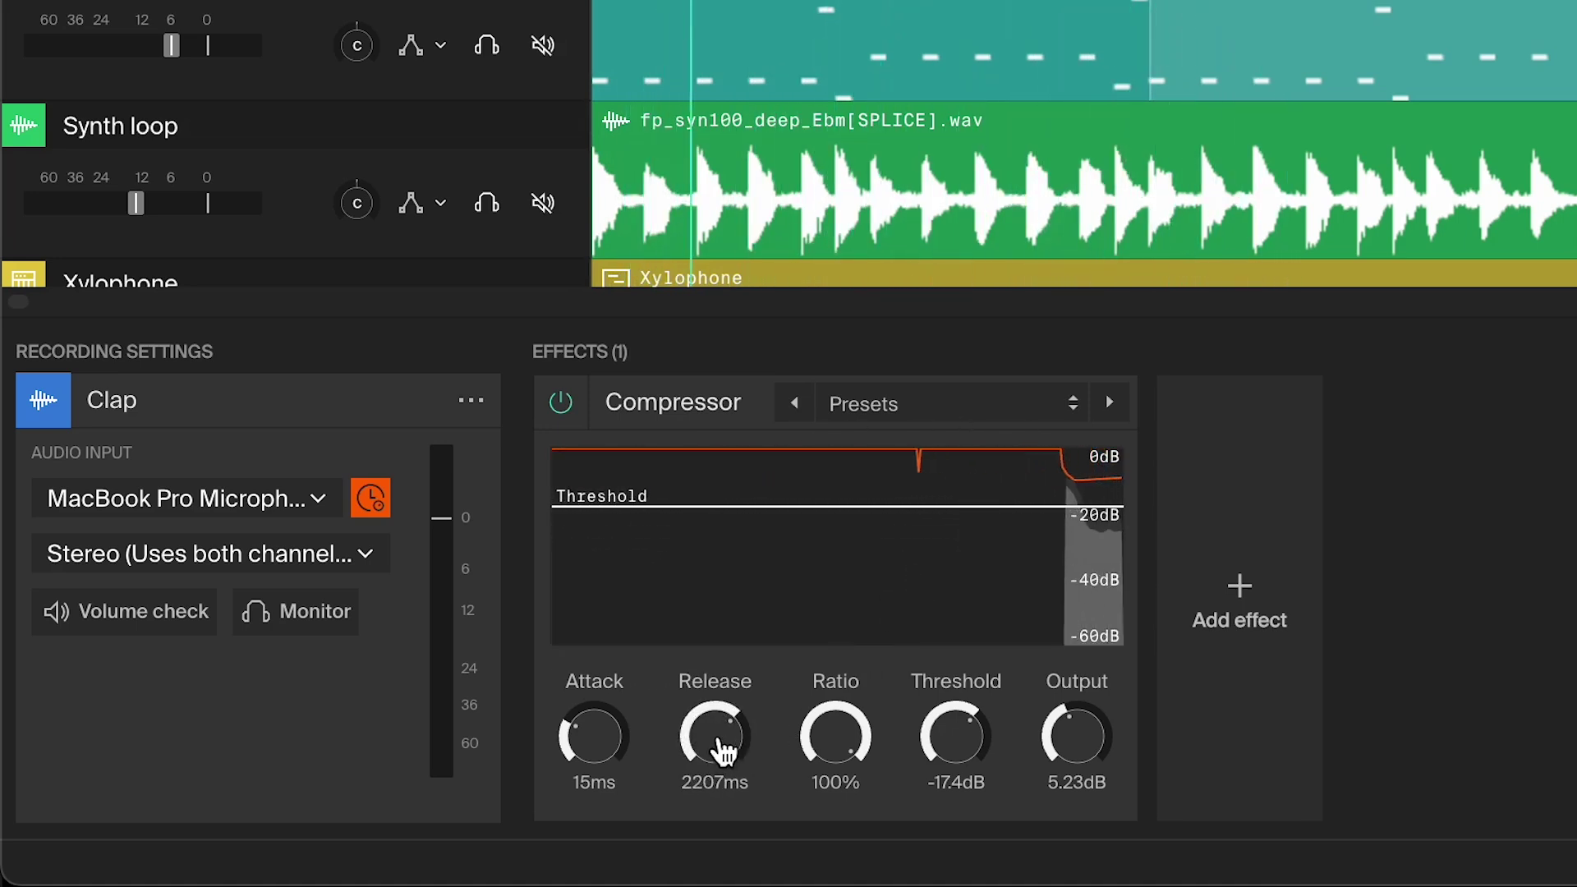
left_click_drag(715, 677, 721, 751)
key("space")
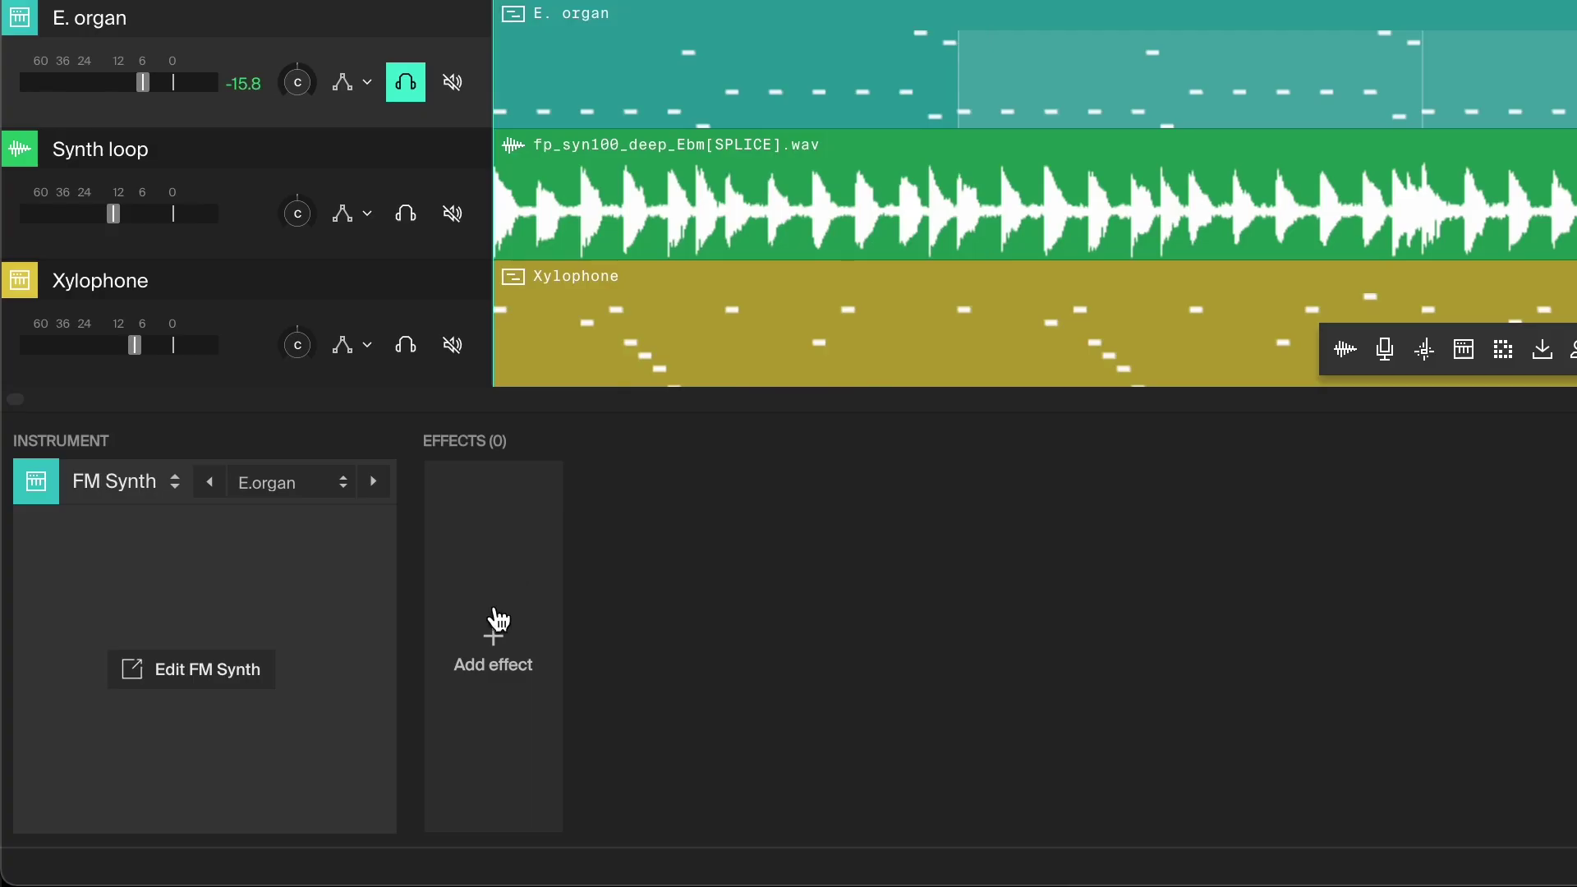
Step: Add a Compressor to the E. organ channel with a threshold of -34.0 dB and a ratio of 70%
left_click(493, 645)
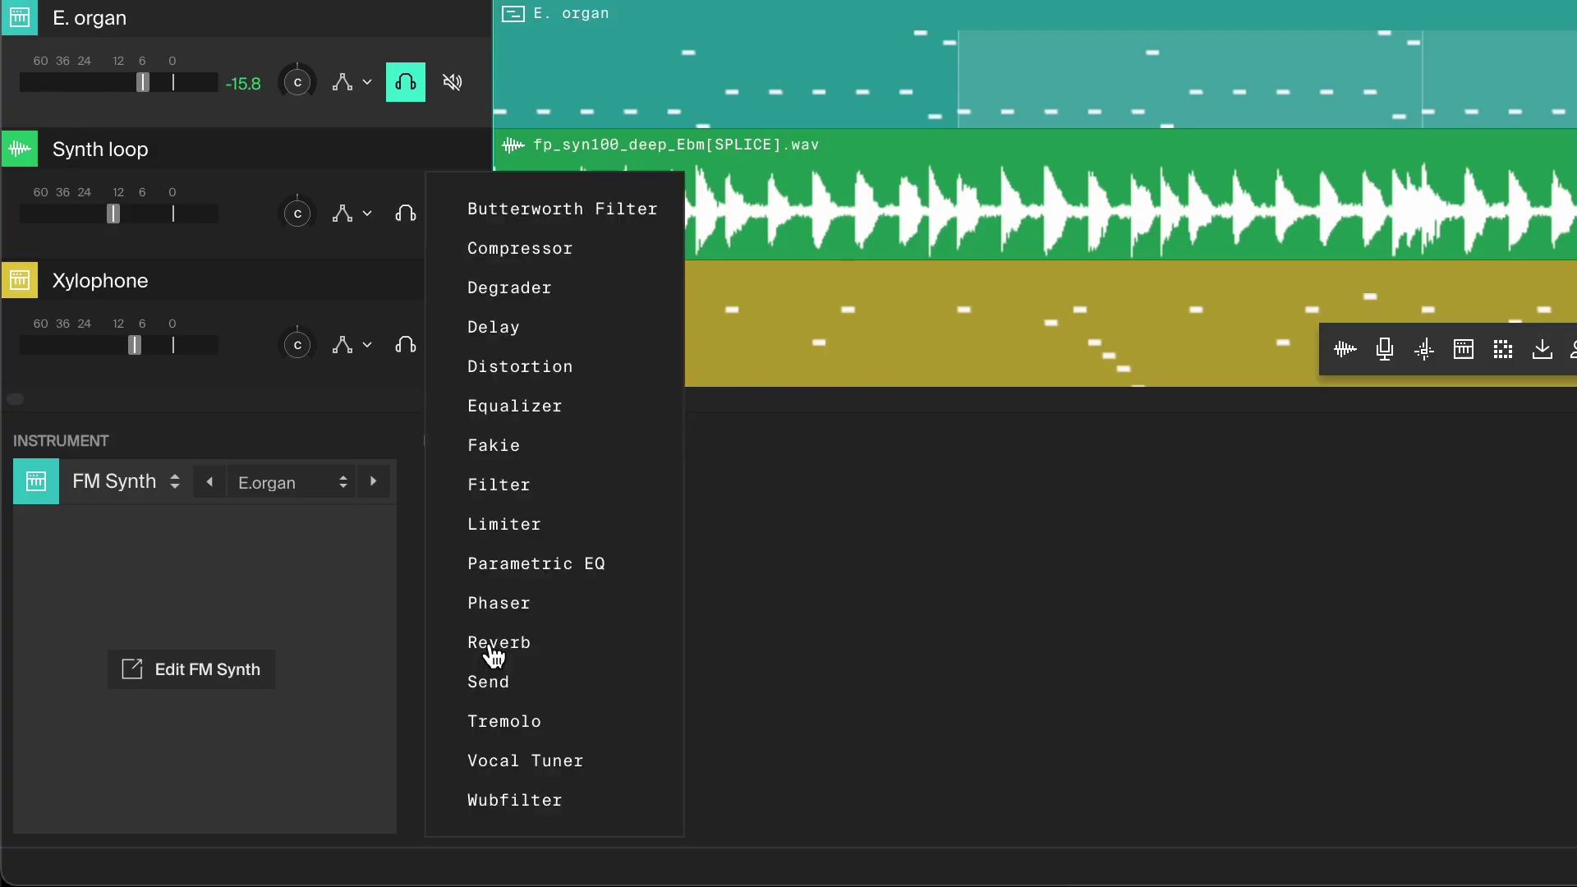
left_click(544, 258)
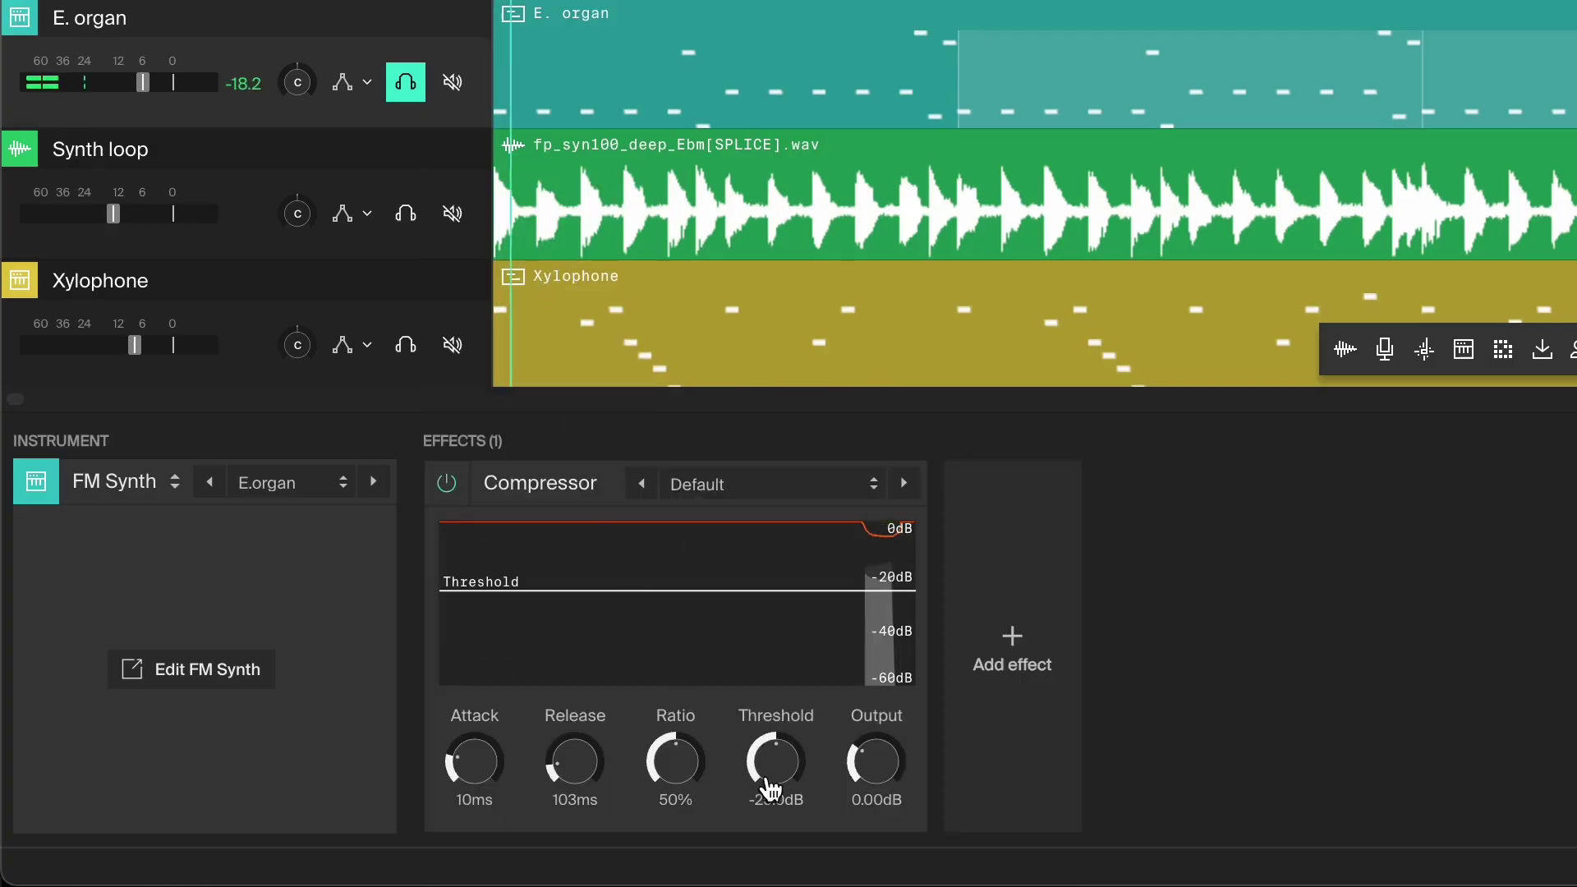
left_click_drag(774, 761, 774, 780)
mouse_move(675, 760)
left_mouse_down()
mouse_move(677, 739)
mouse_move(686, 776)
left_mouse_up()
Step: Set the E. organ compressor's attack to 25 ms and output to 8.00 dB, and compare the sound with it bypassed and enabled
key("space")
left_click_drag(457, 802, 460, 757)
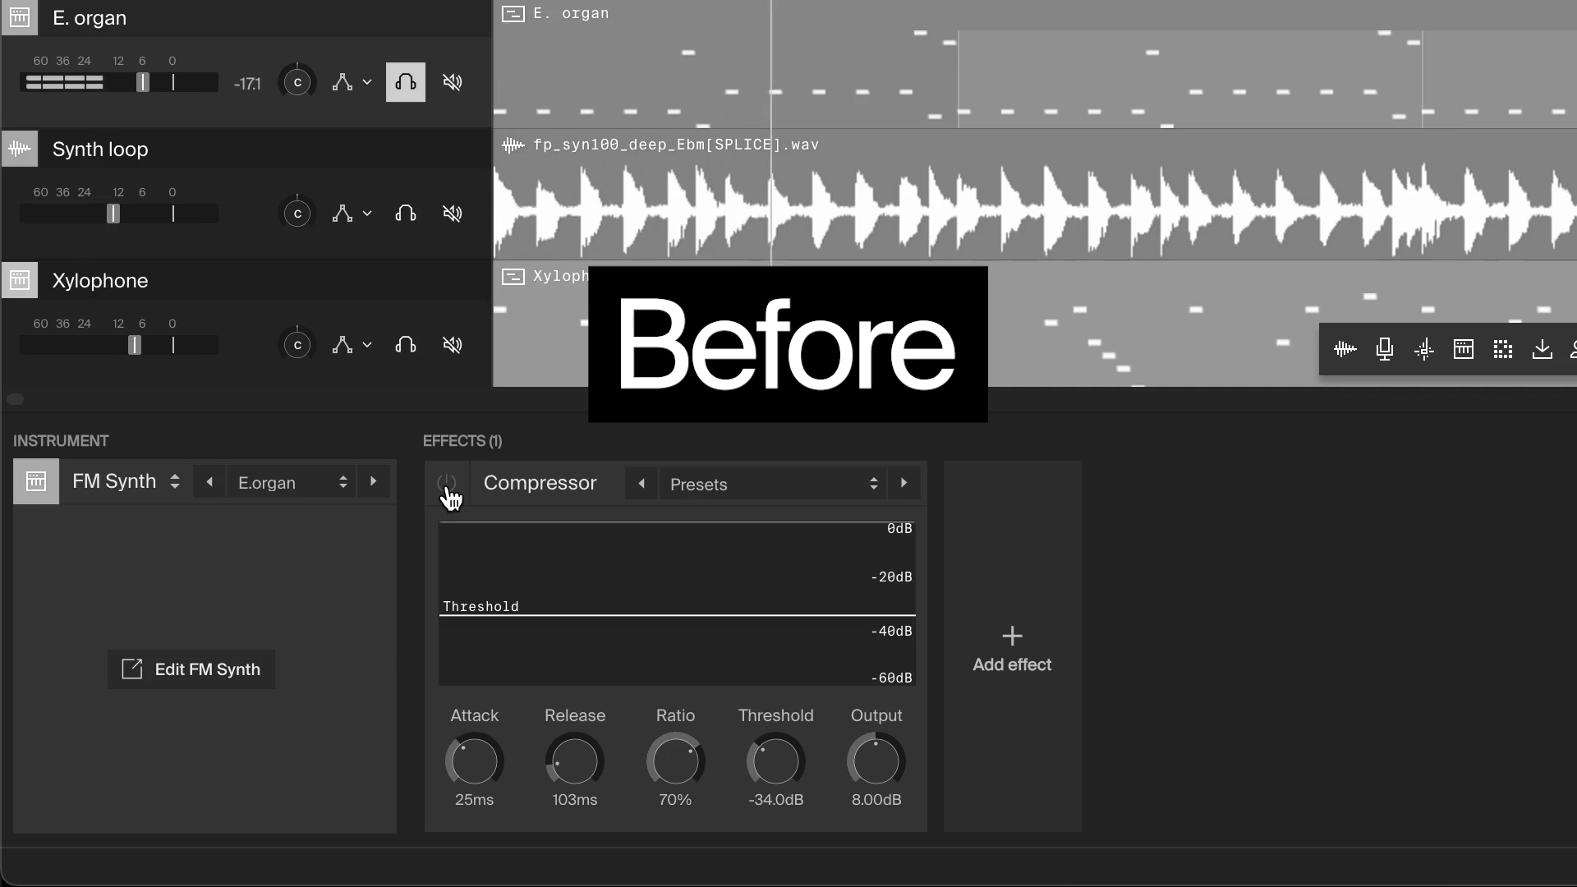
left_click(446, 486)
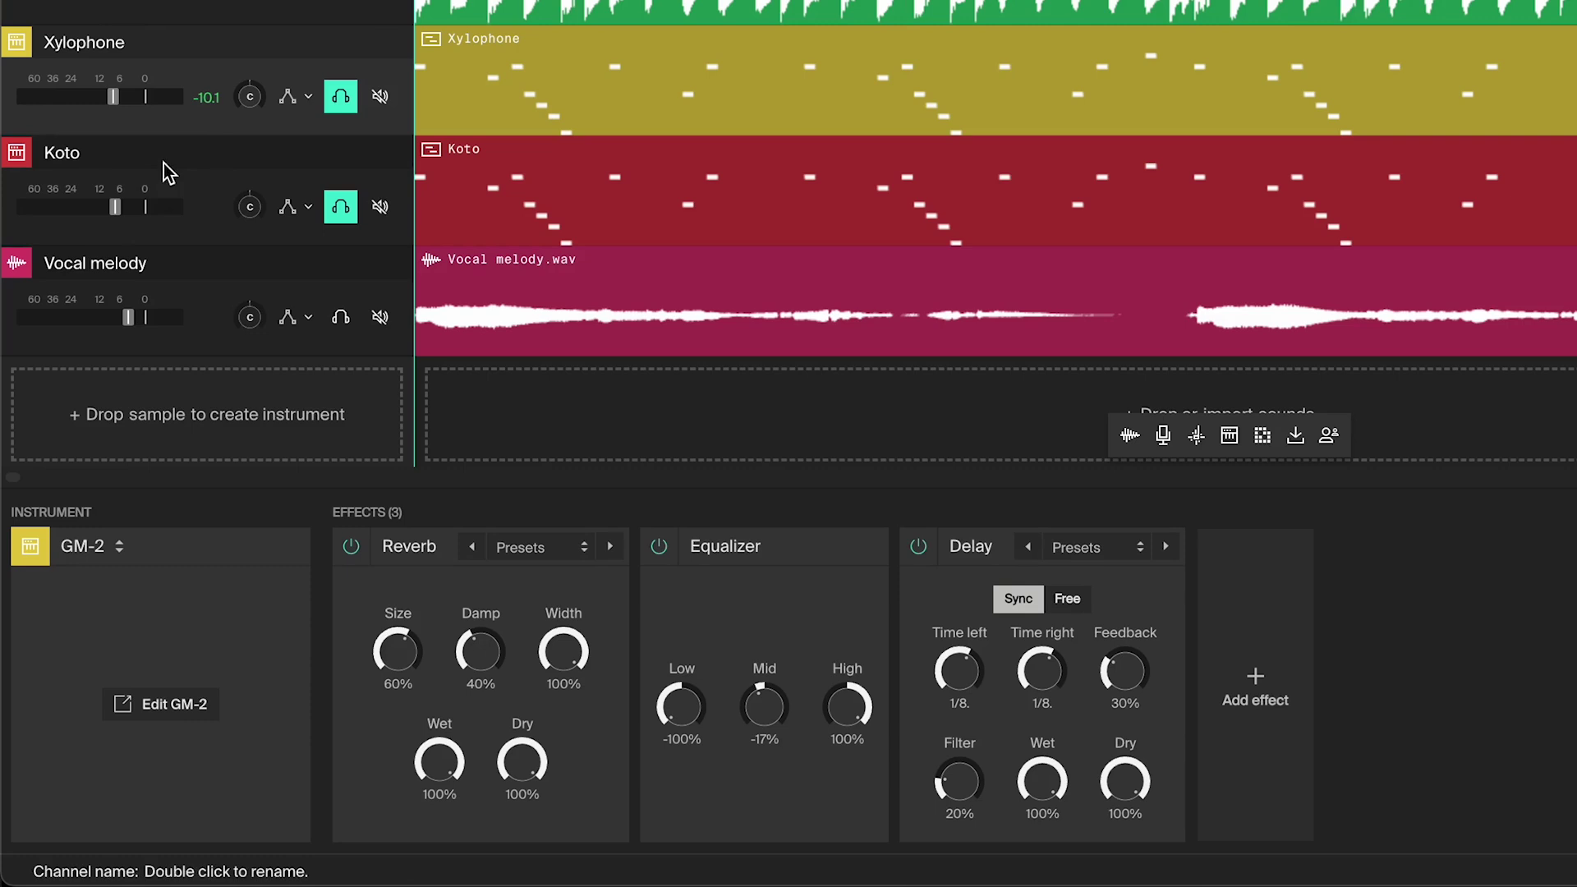
Step: Insert a Compressor between the Xylophone's Reverb and Equalizer with attack 5 ms, ratio 100% and threshold -40.0 dB
key("space")
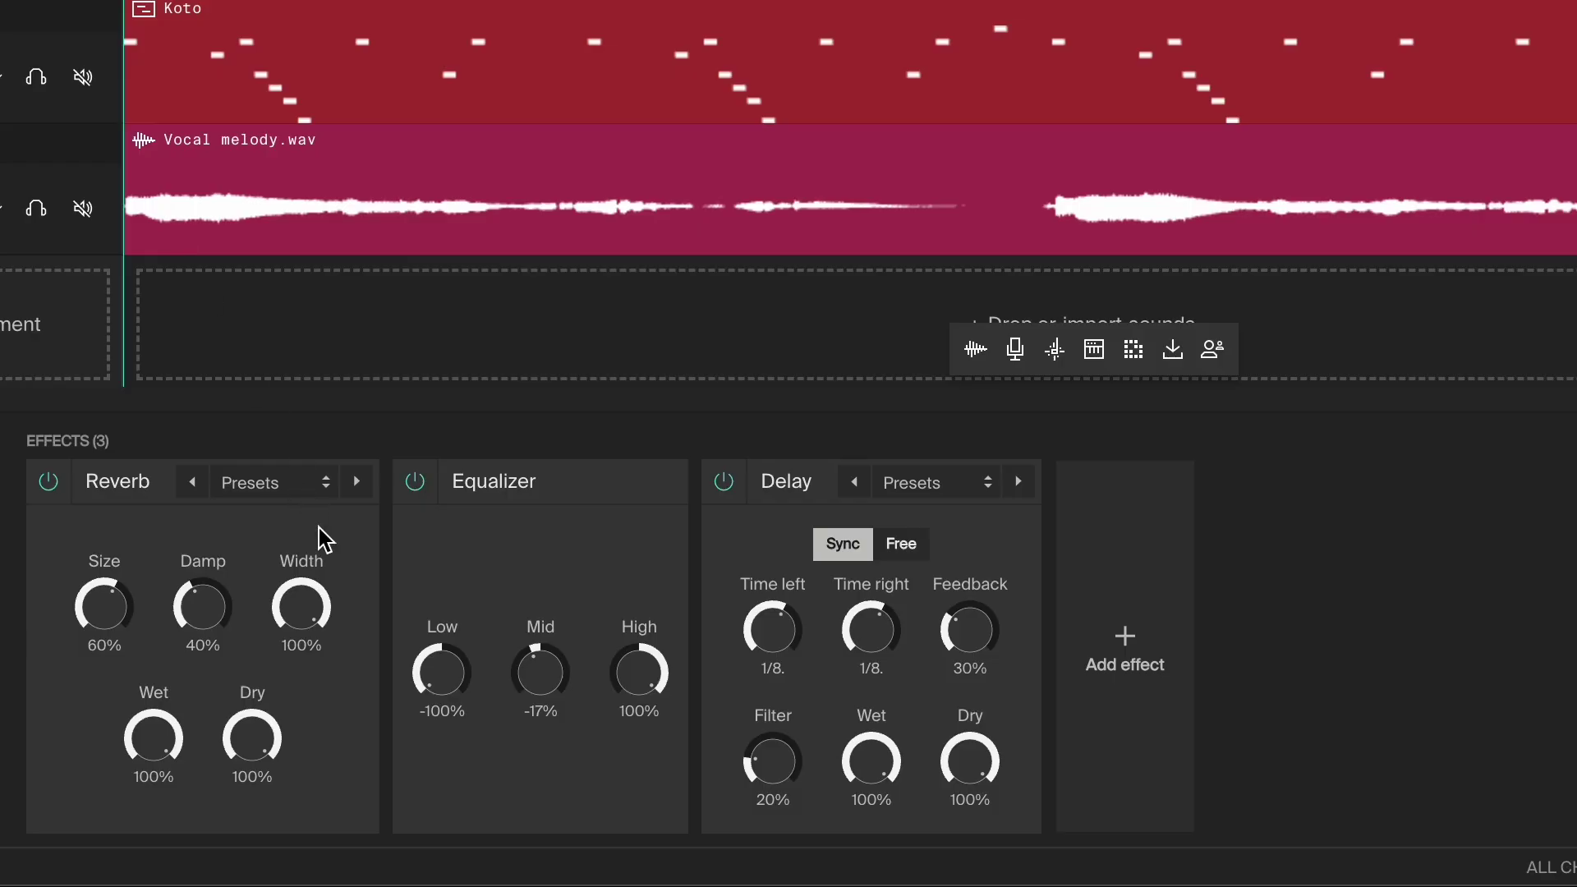
left_click(391, 645)
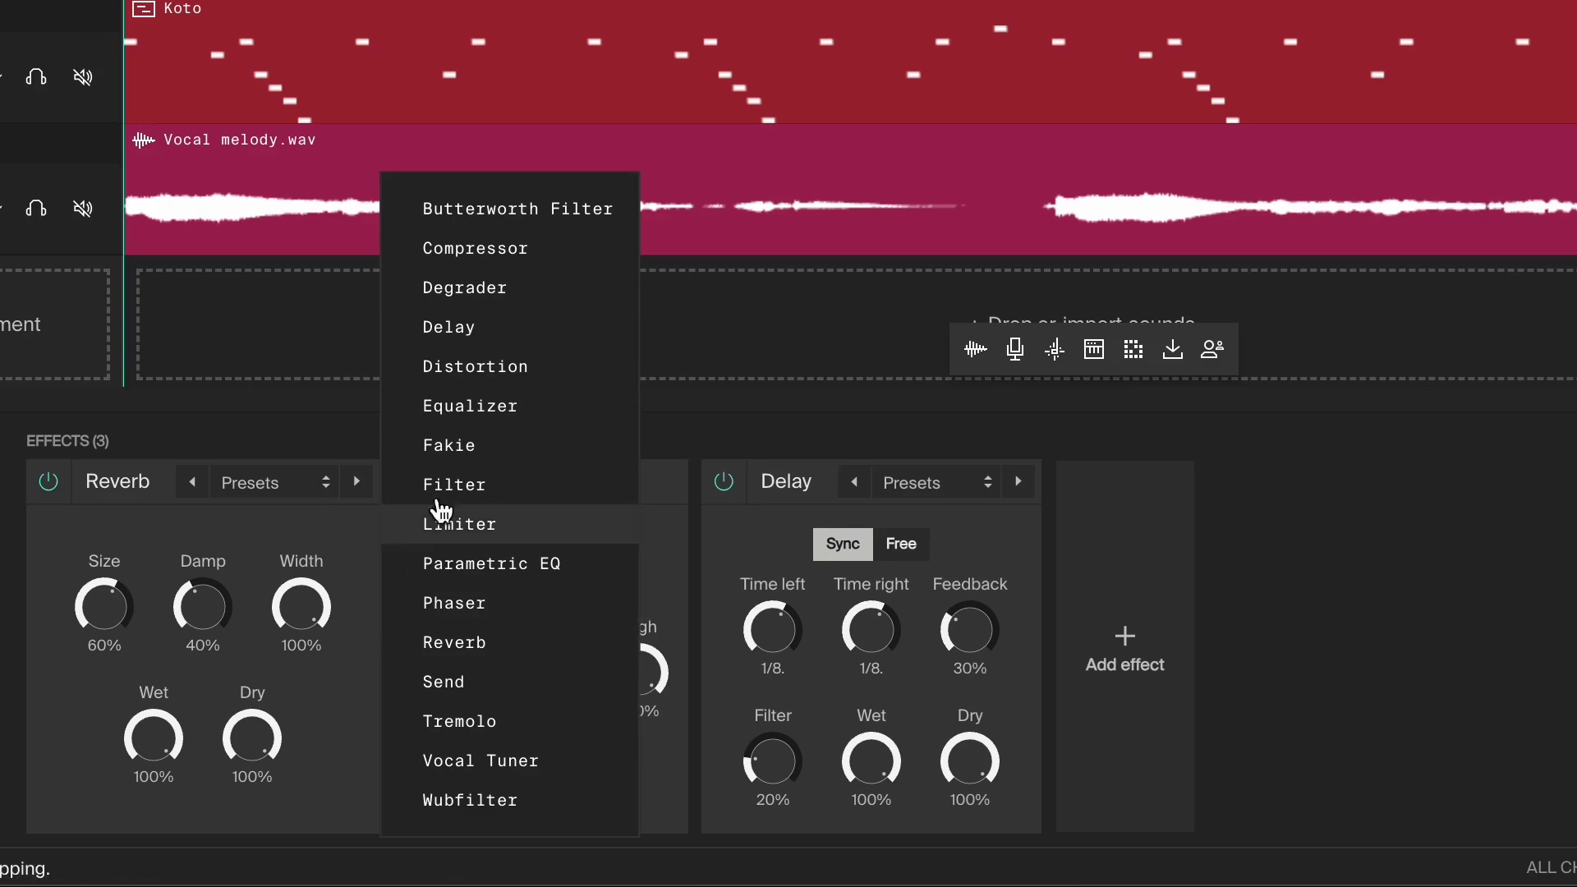
left_click(486, 254)
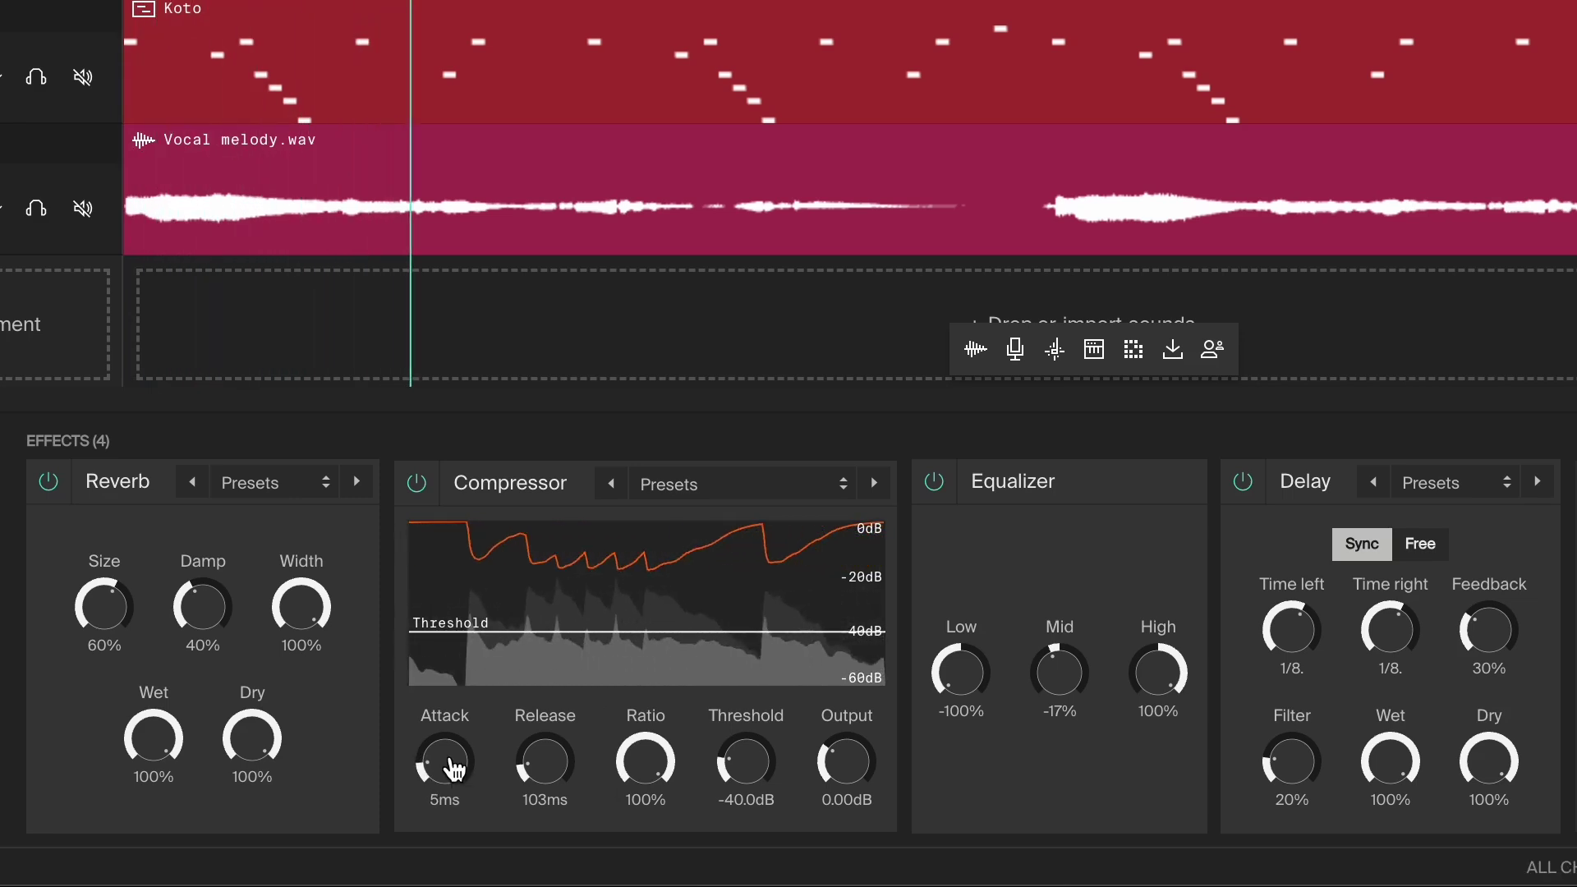
Step: Set the Xylophone compressor's release to 82 ms and its output to 7.52 dB while listening to playback
key("space")
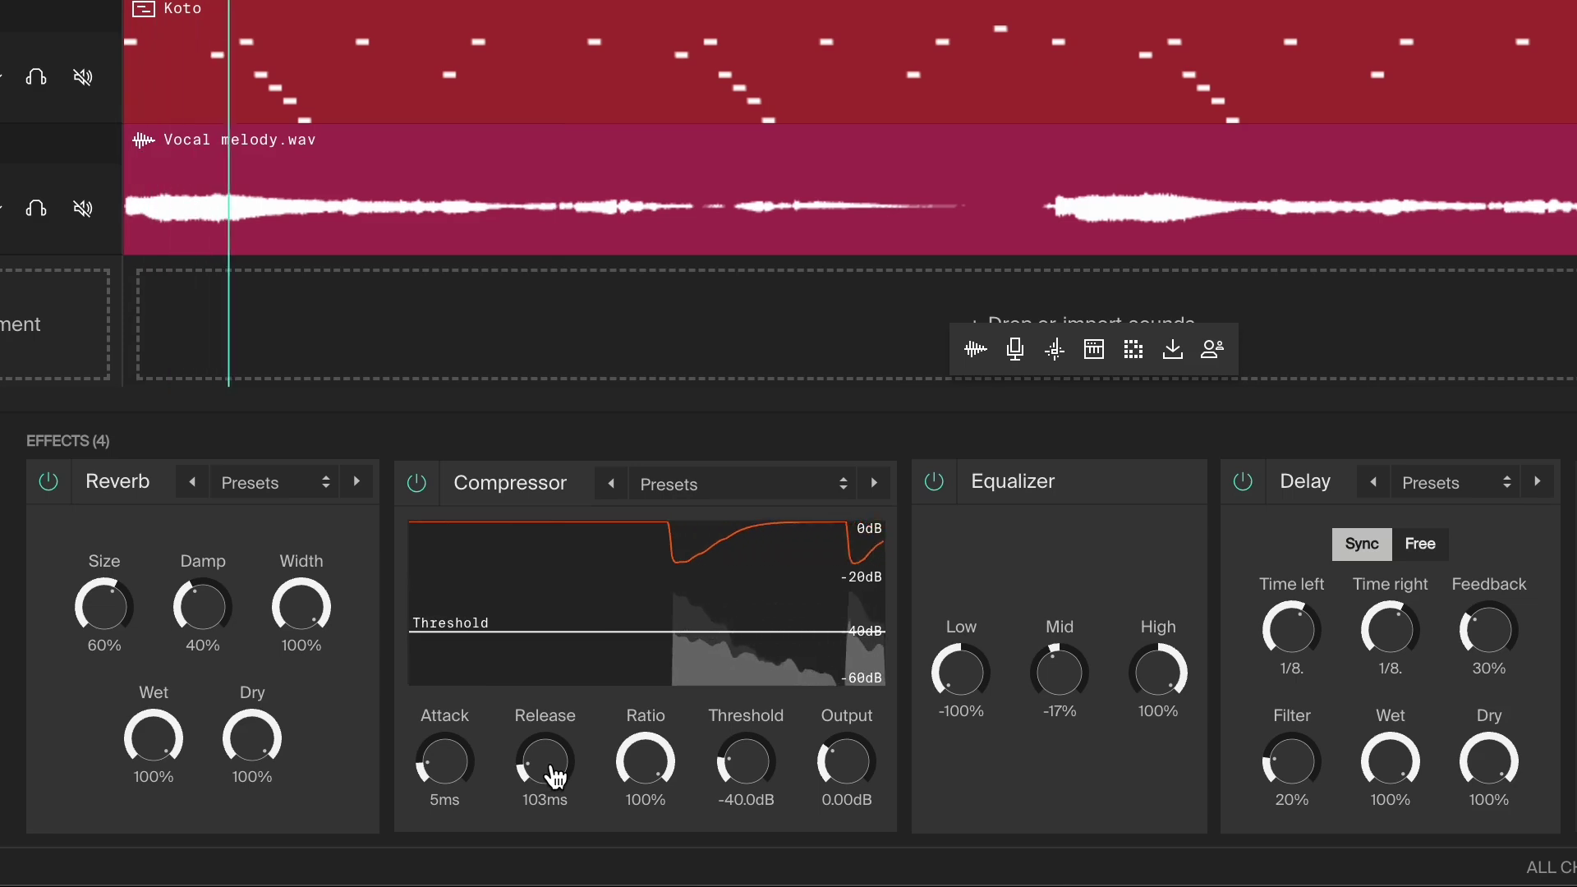
left_click_drag(545, 761, 544, 766)
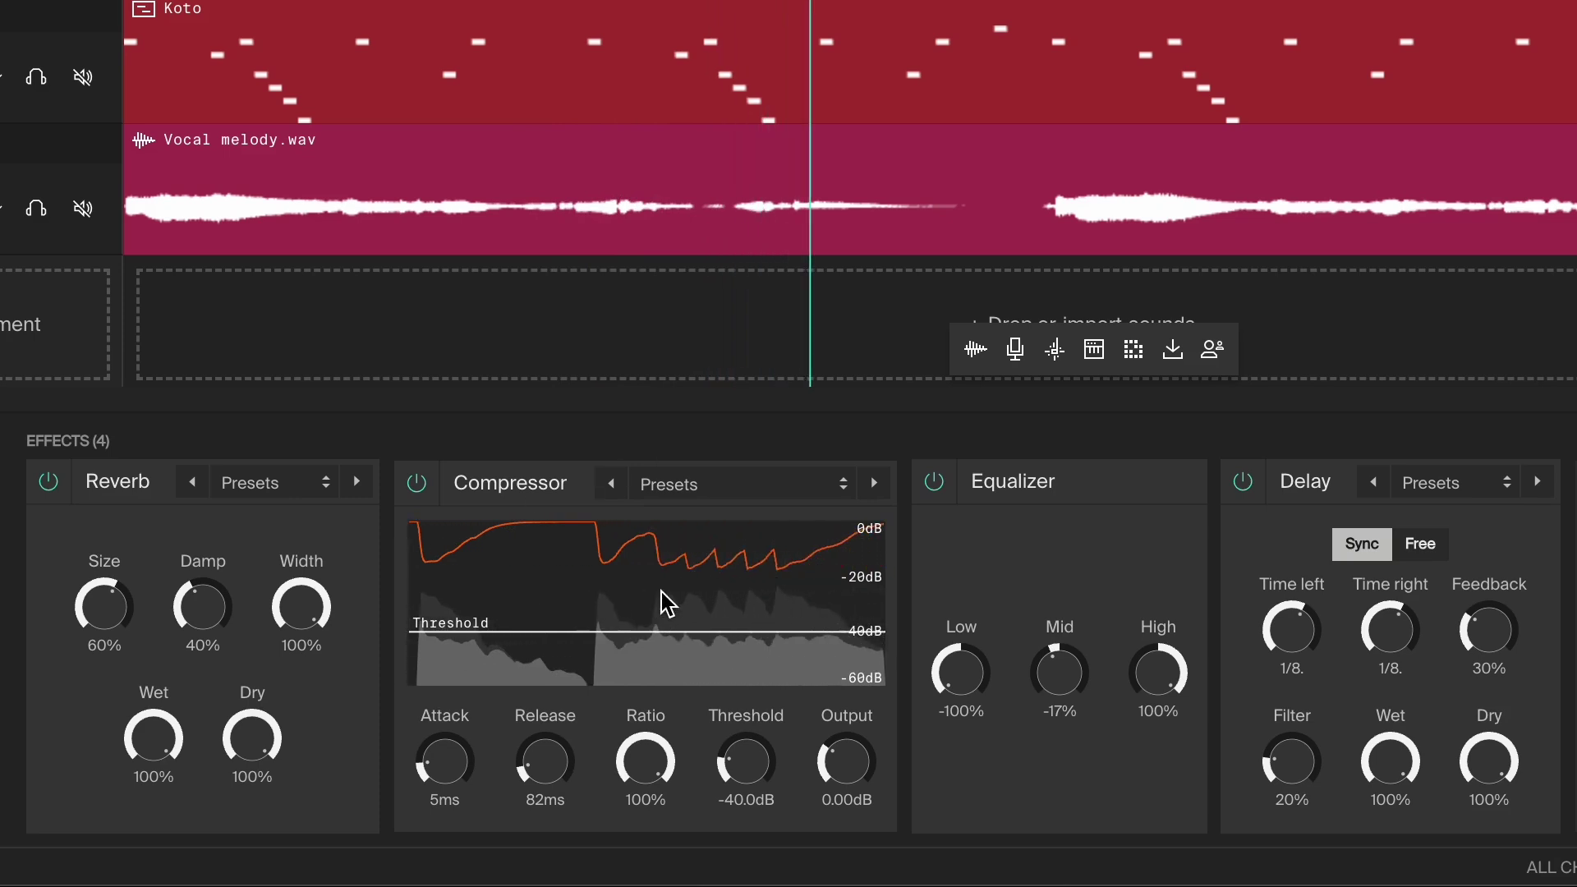
key("space")
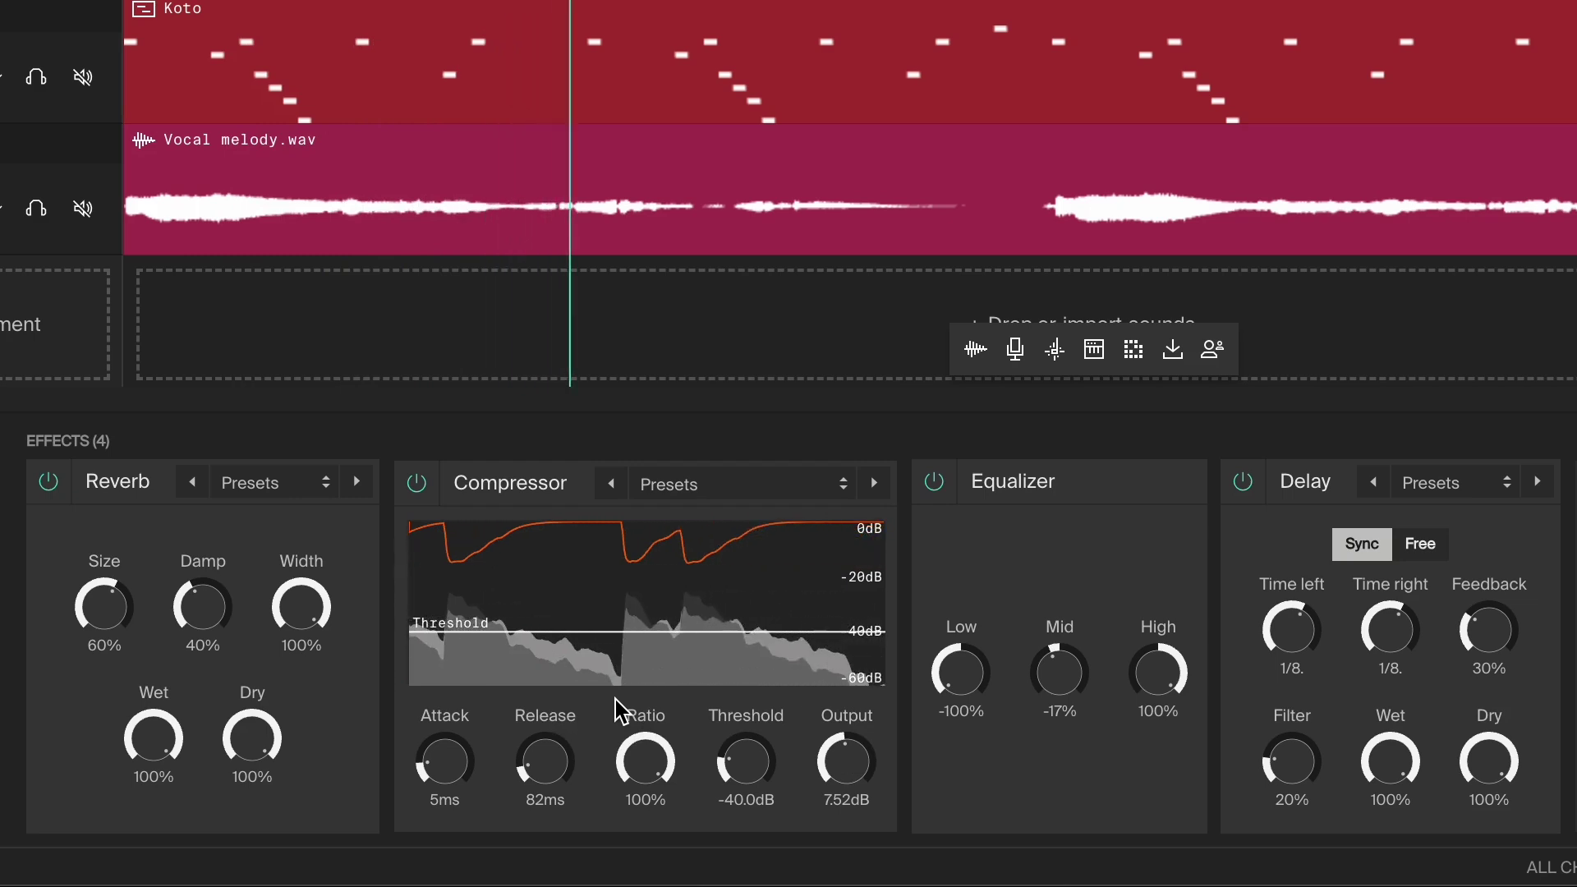
Step: Insert a Limiter after the Xylophone's Compressor with a threshold of -11.86 dB, and move the Compressor ahead of the Reverb
left_click(911, 657)
left_click(1023, 538)
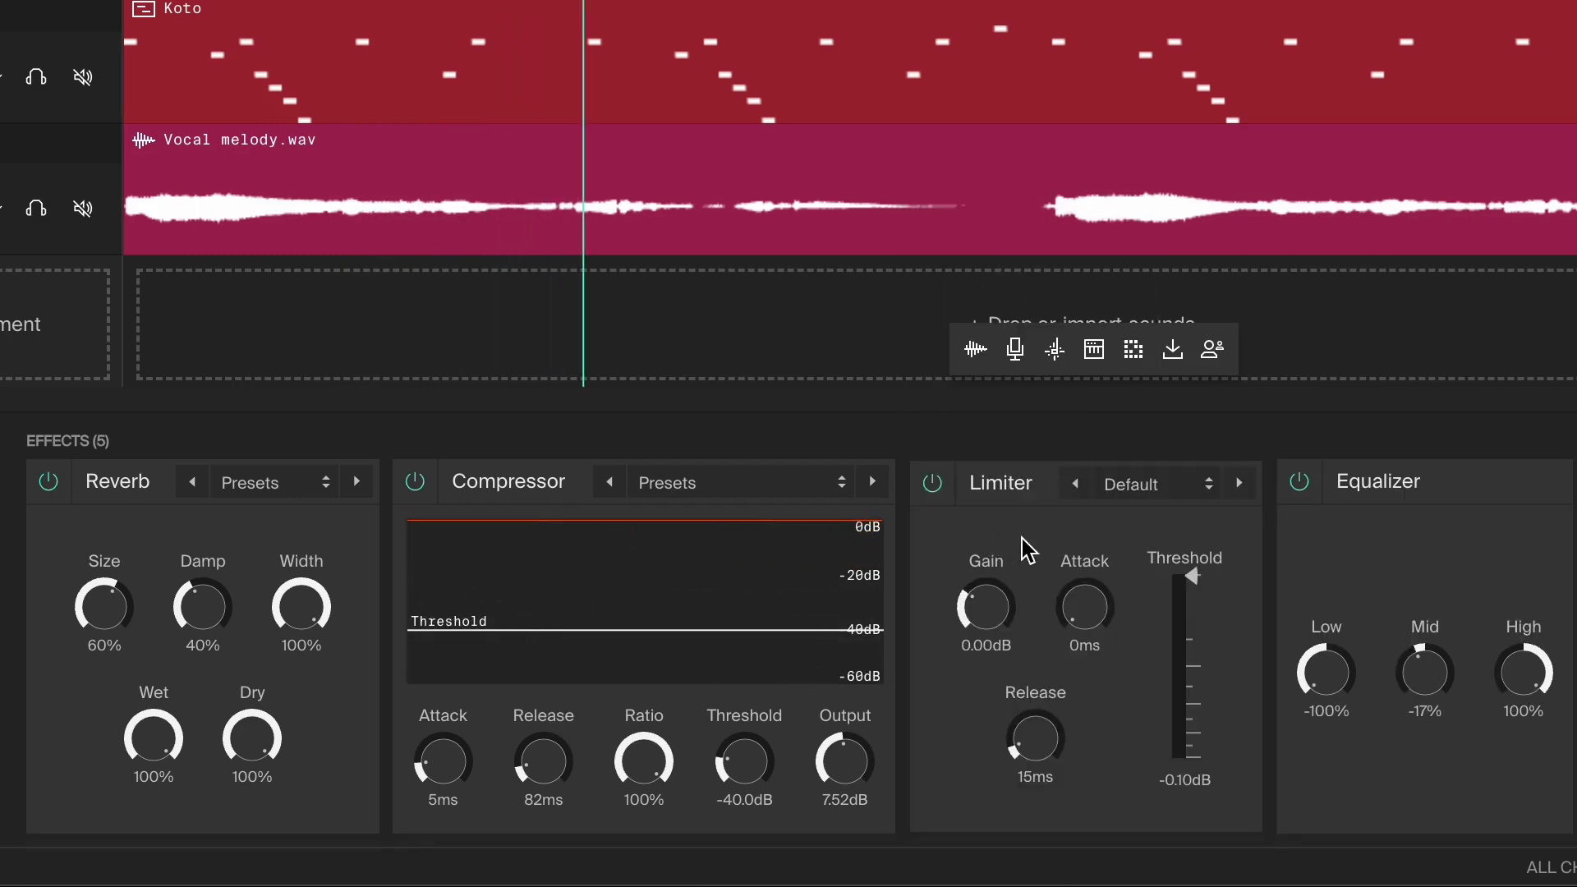
left_click_drag(1200, 645, 1200, 665)
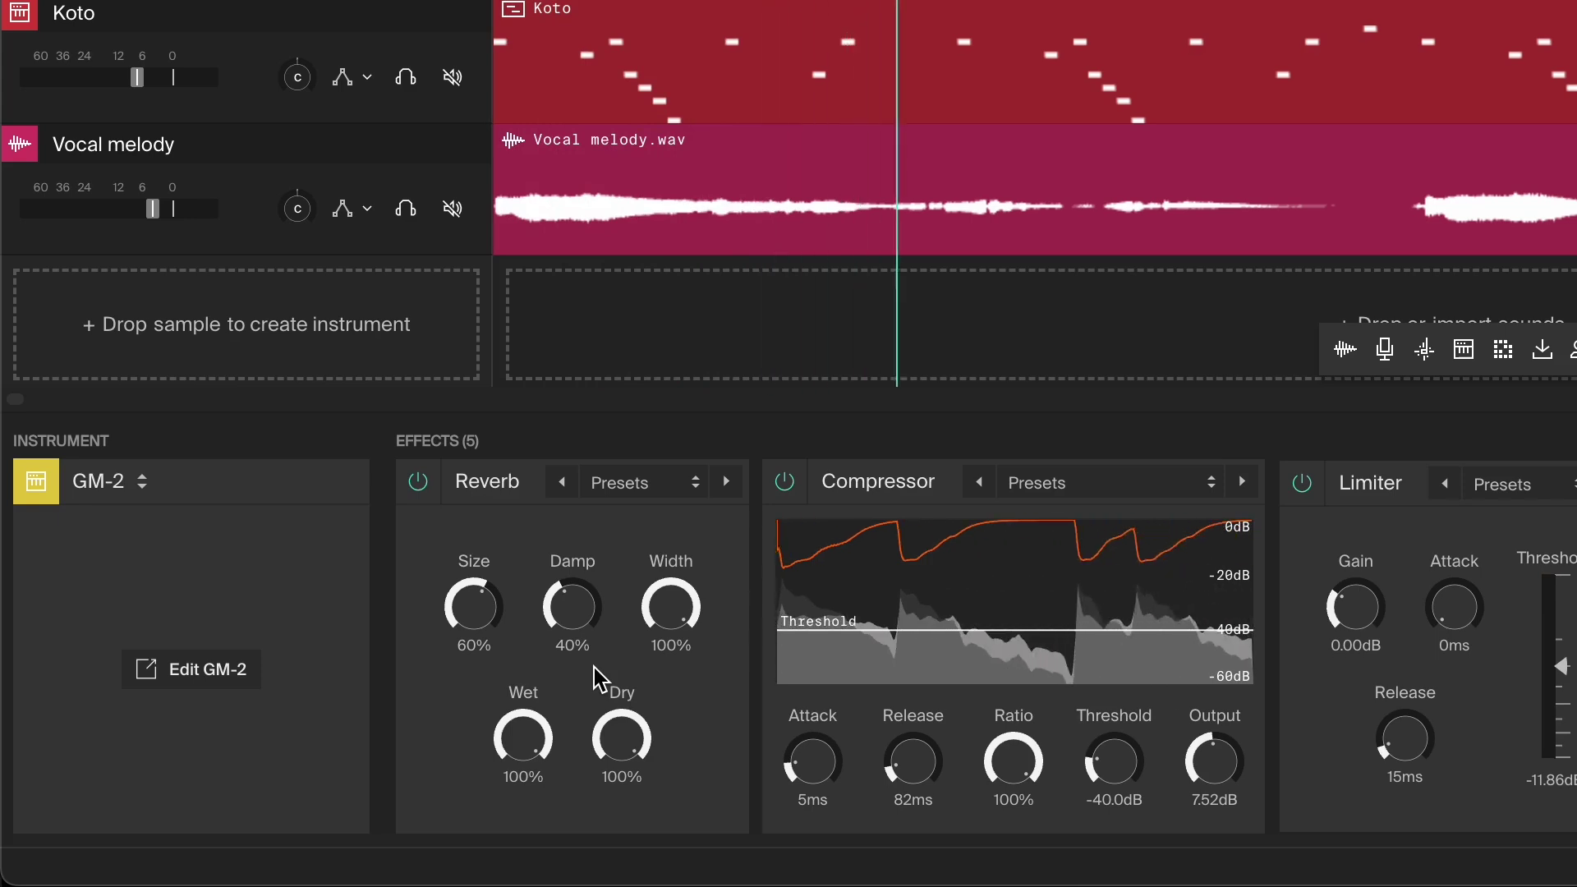
left_click_drag(895, 494, 519, 523)
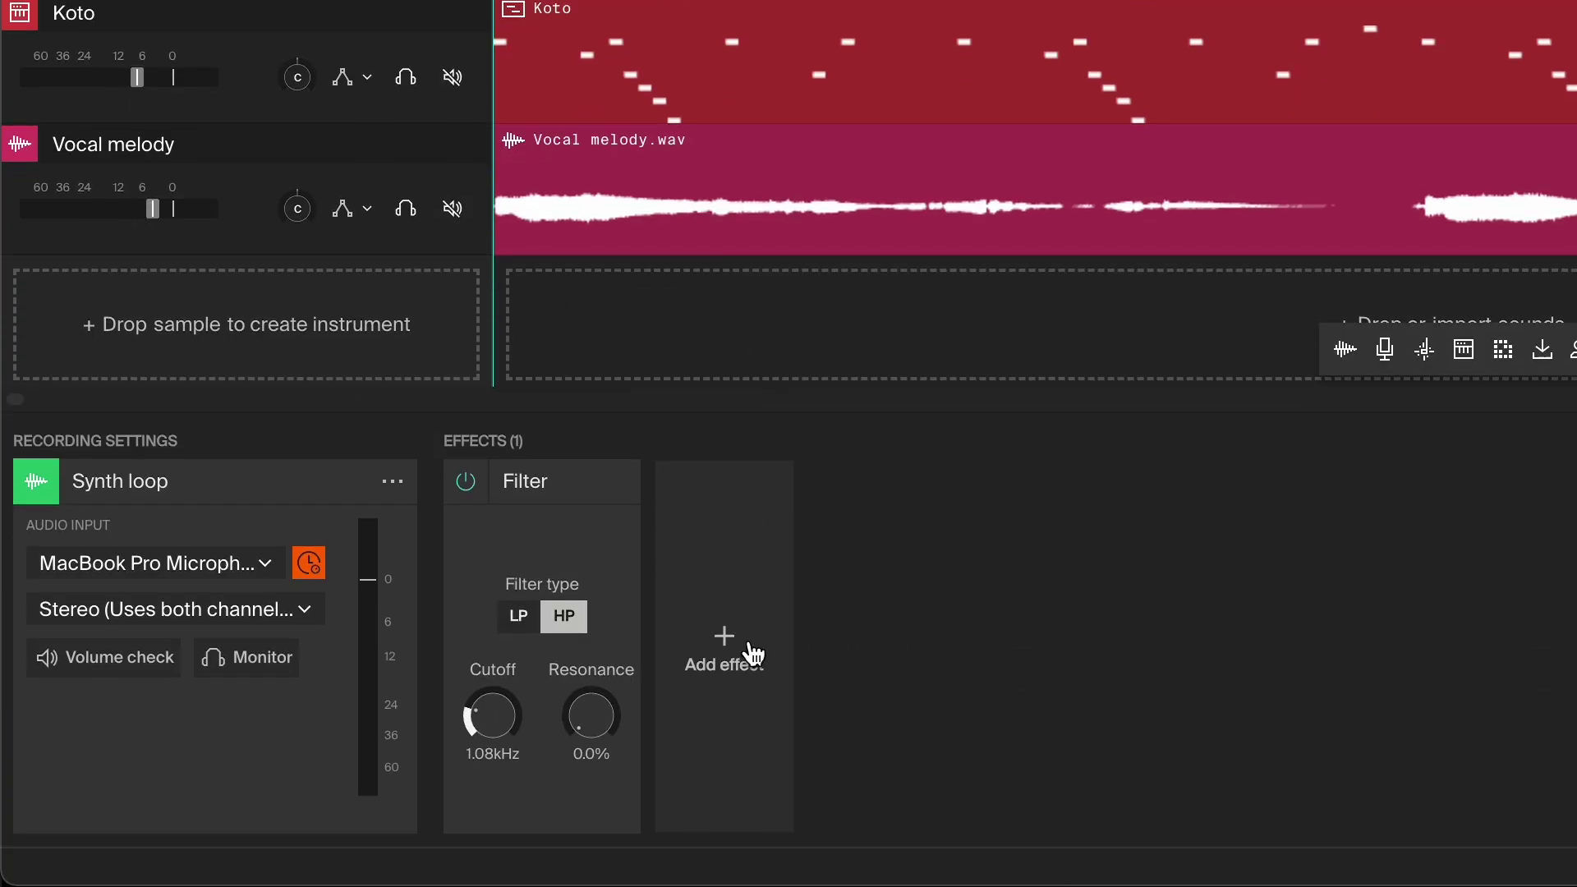
Step: Add a Limiter after the Filter on the Synth loop channel
left_click(735, 642)
left_click(723, 521)
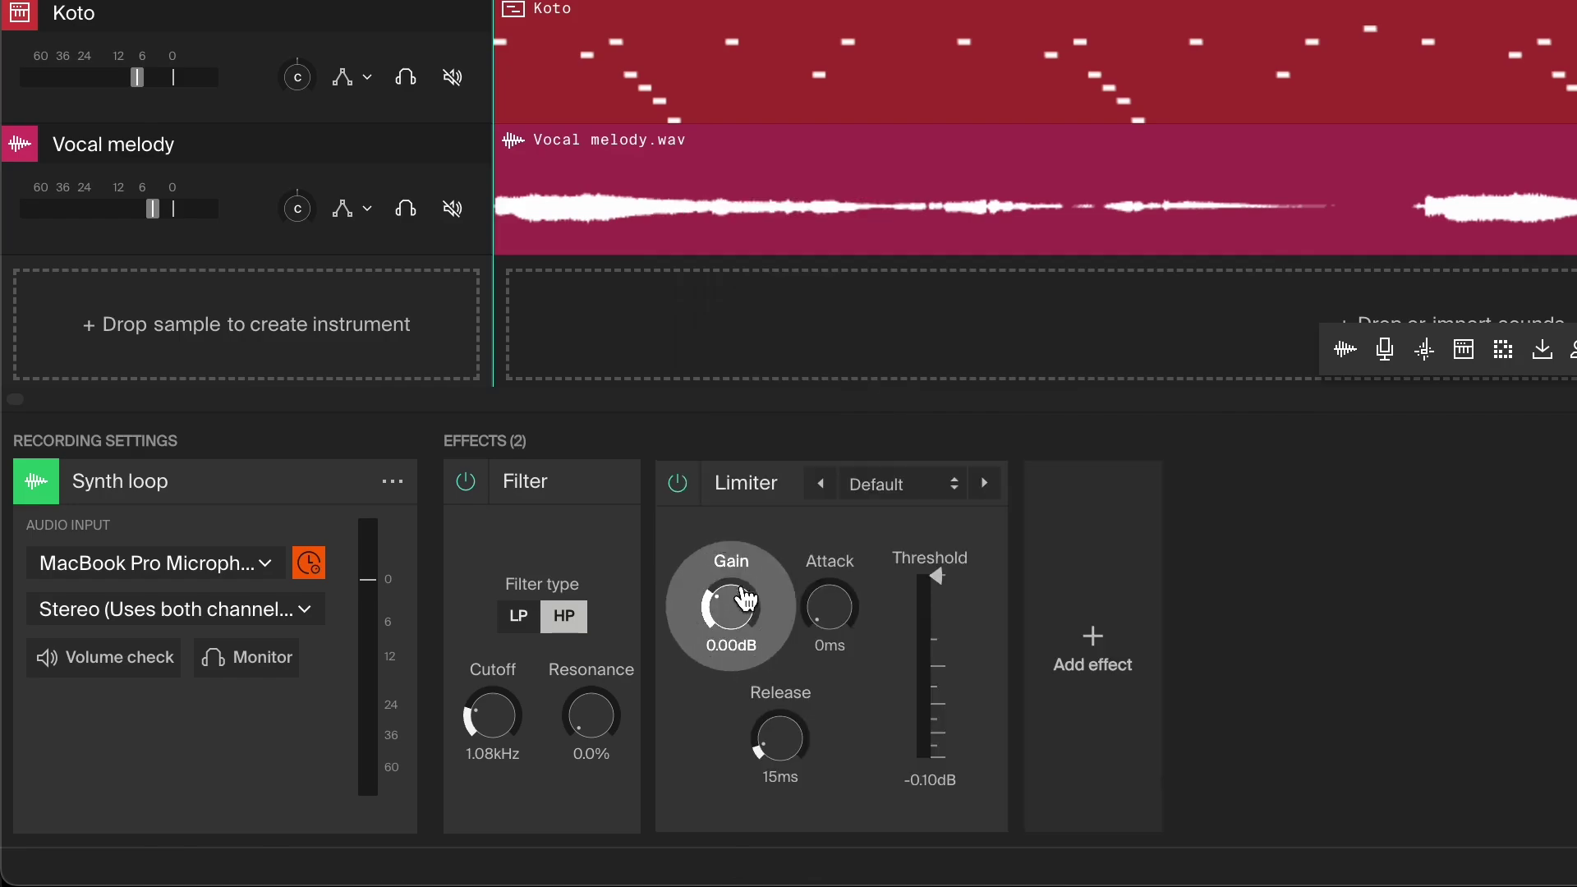
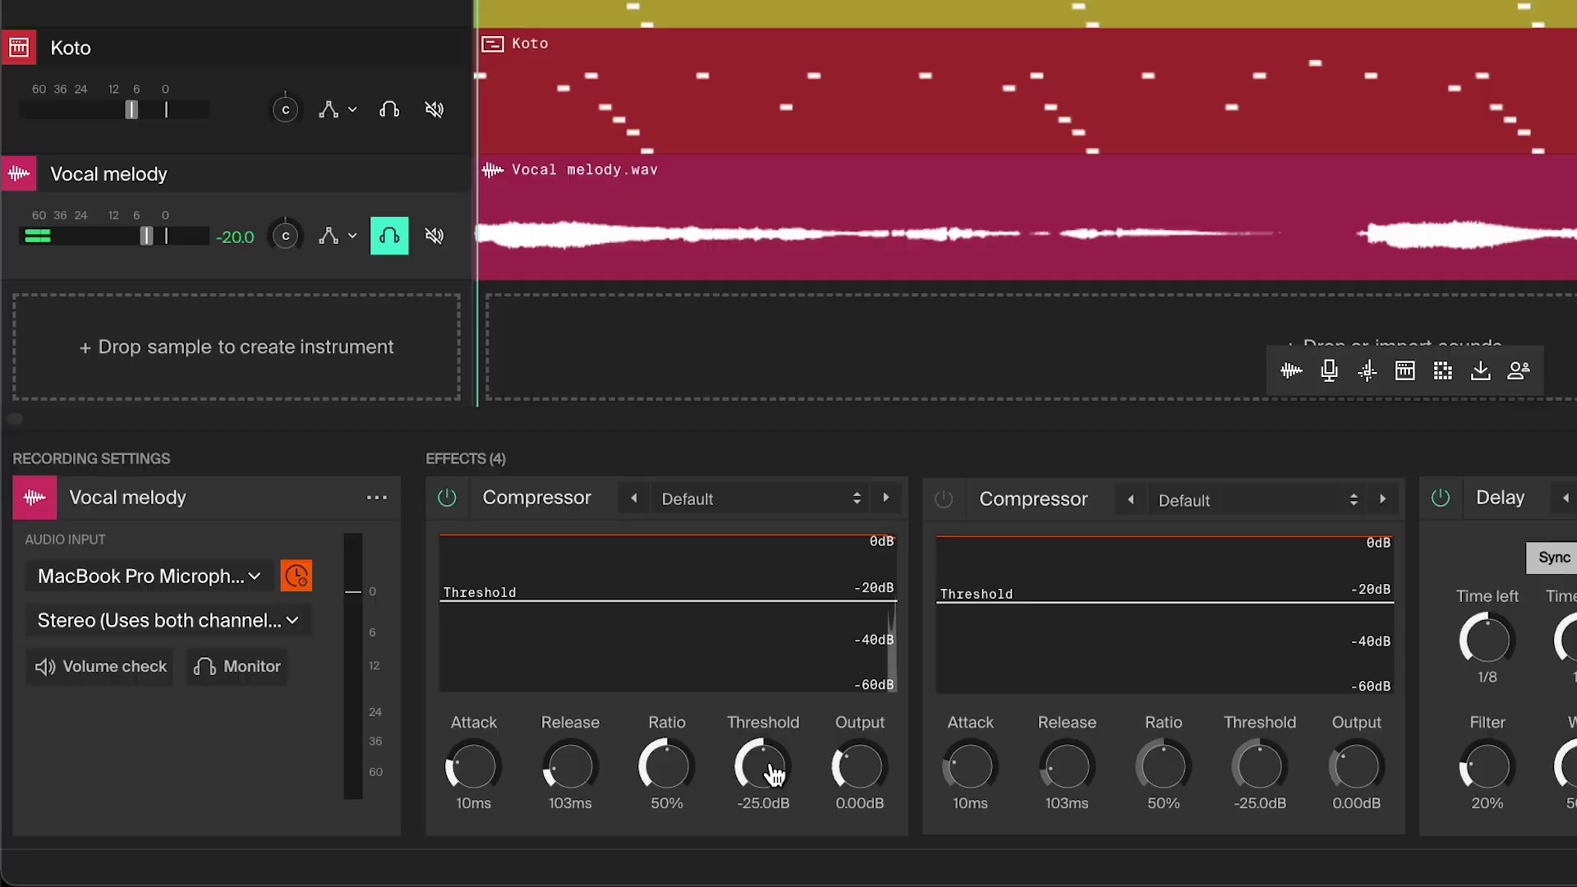
Step: Set the Vocal melody's first Compressor to attack 0 ms, release 50 ms, threshold -35.6 dB and output 6.96 dB
left_click_drag(772, 772, 772, 813)
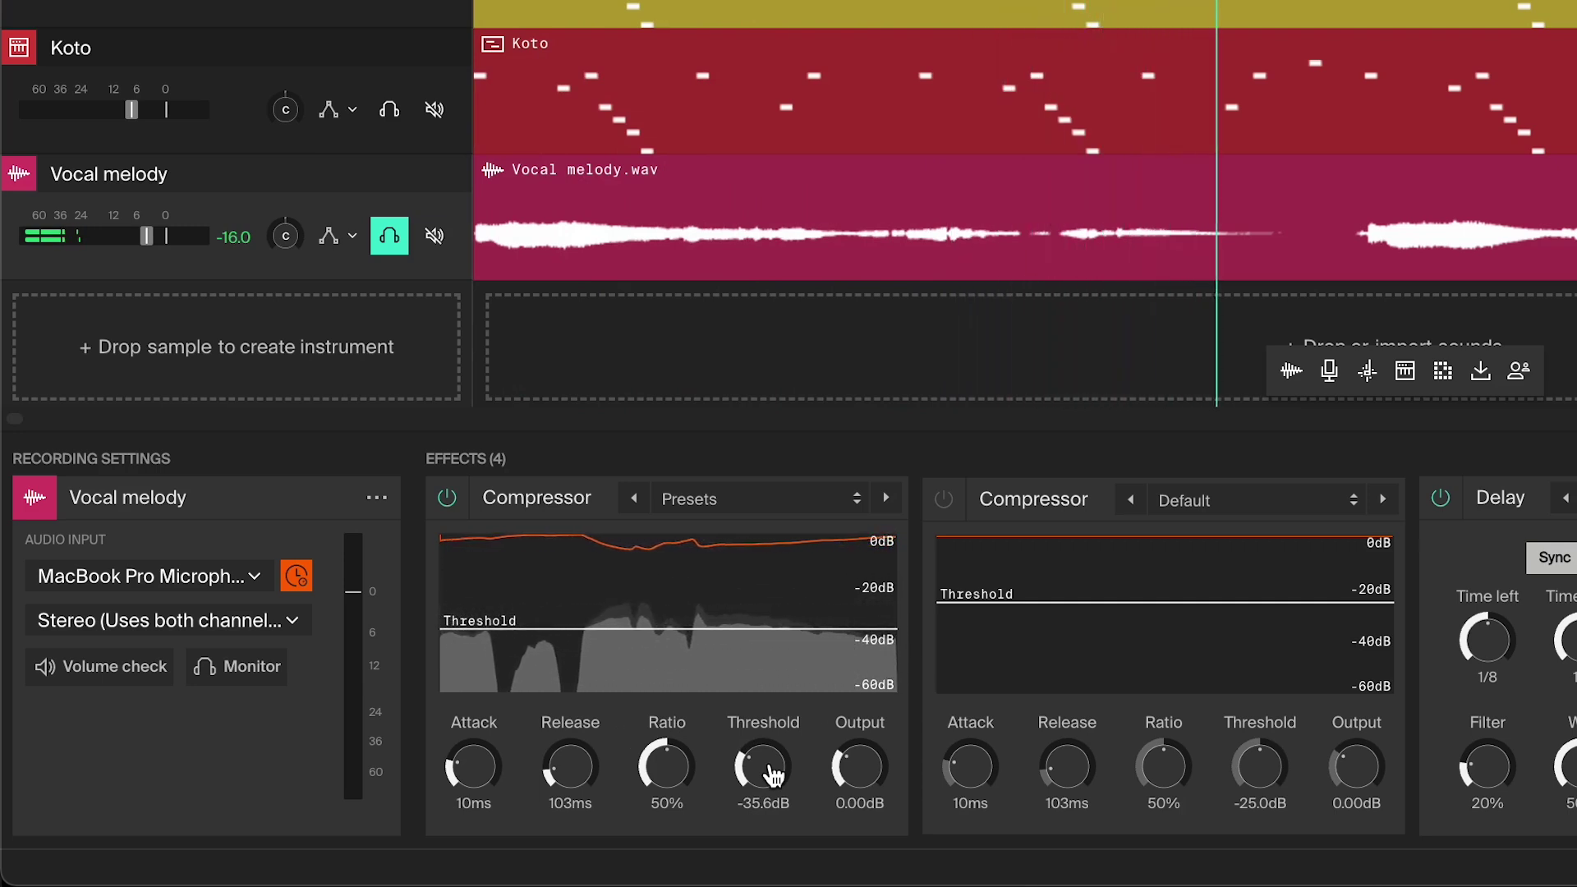
key("space")
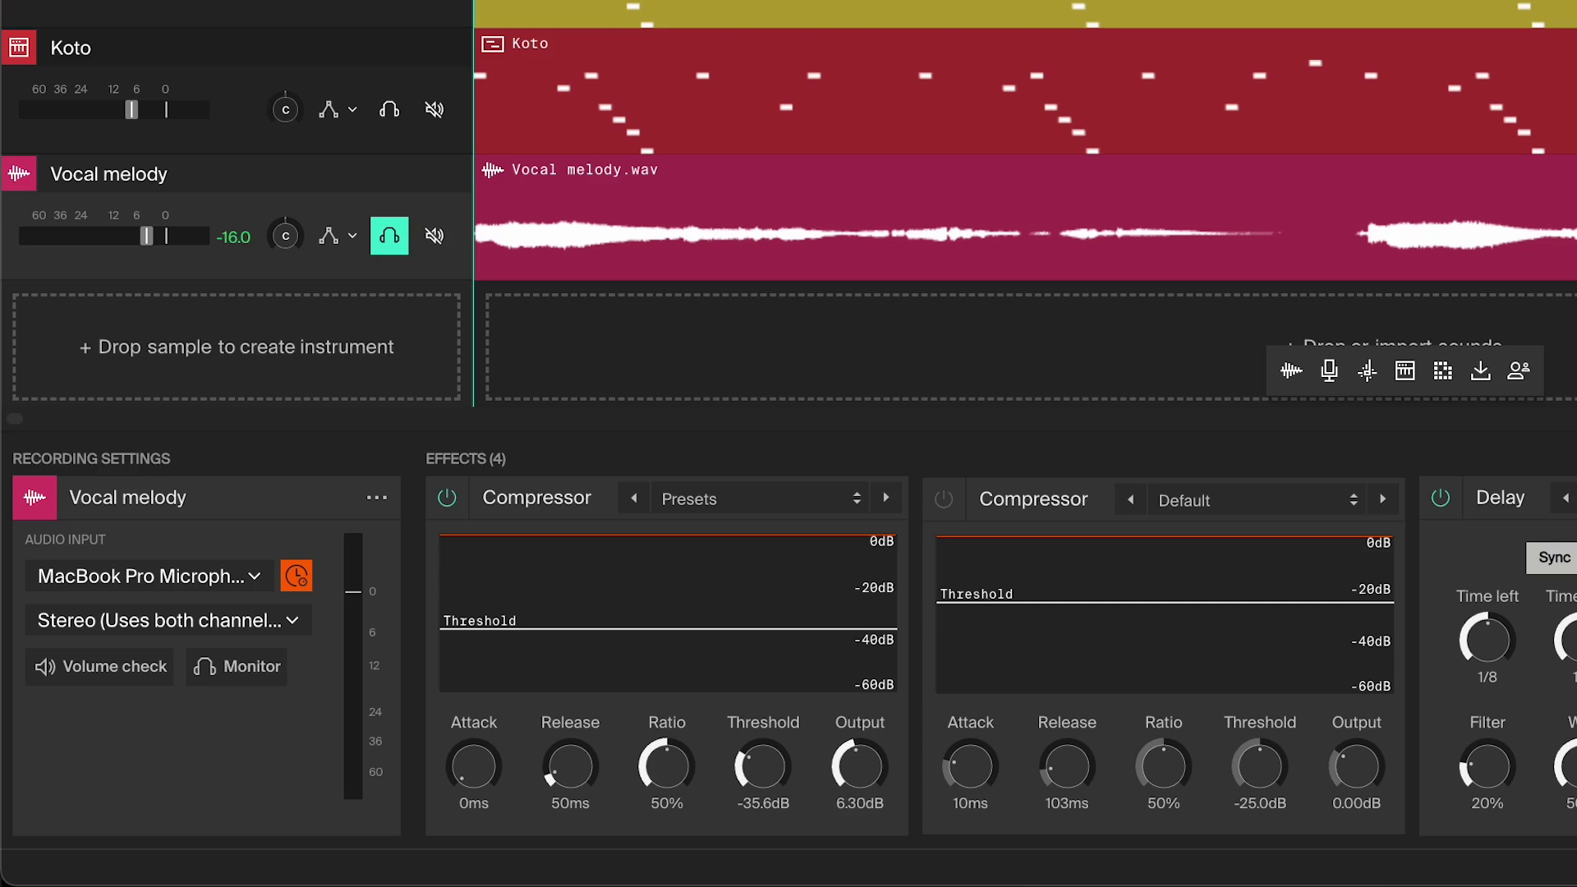
key("space")
left_click_drag(868, 779, 868, 776)
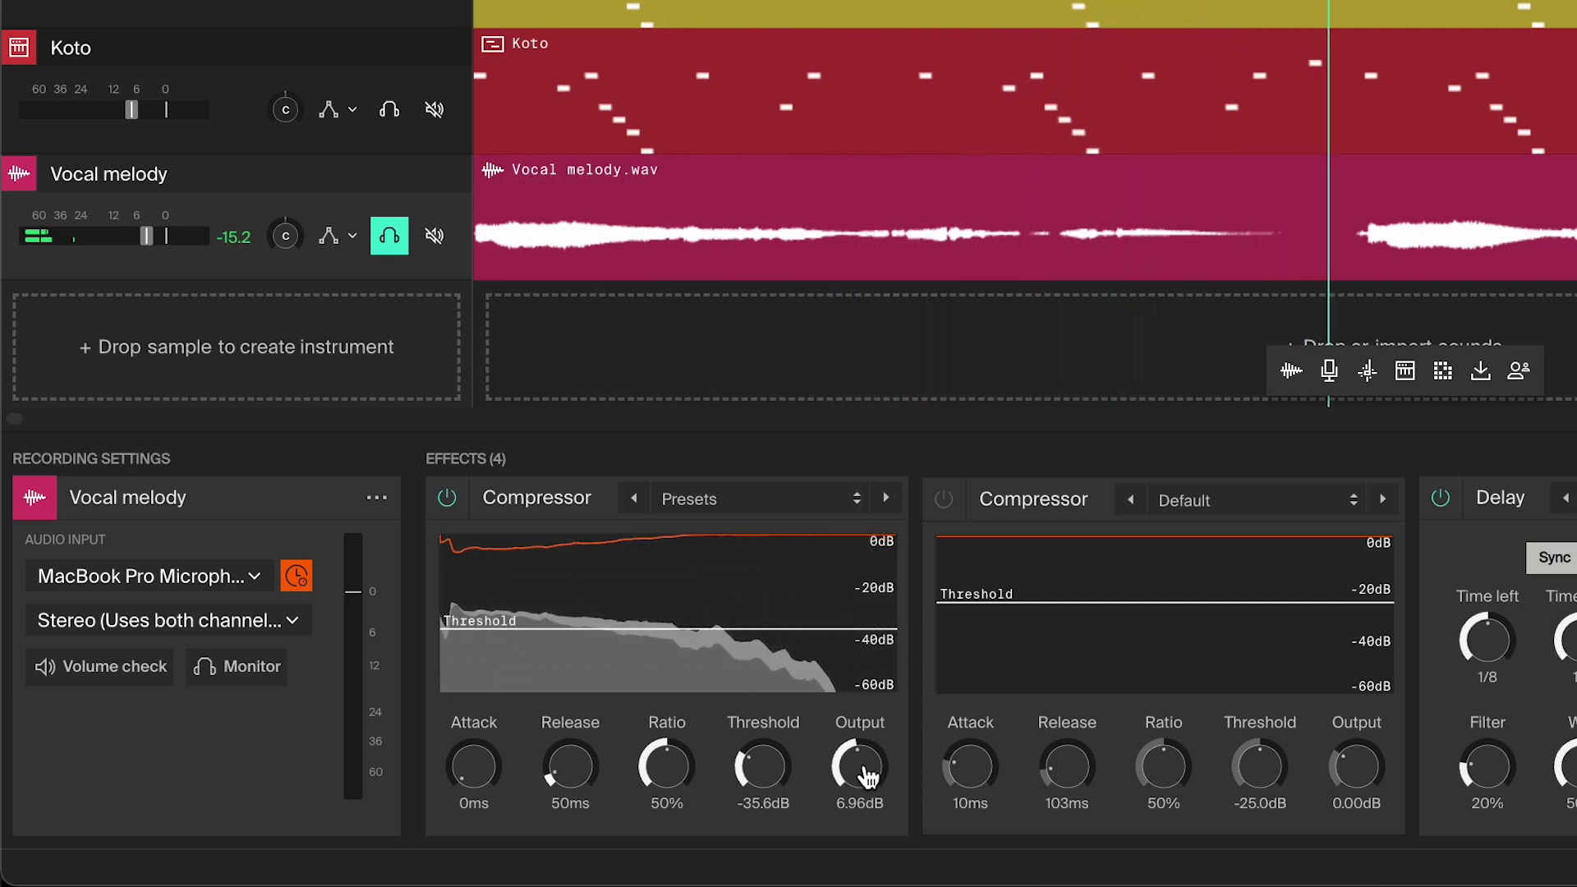
key("space")
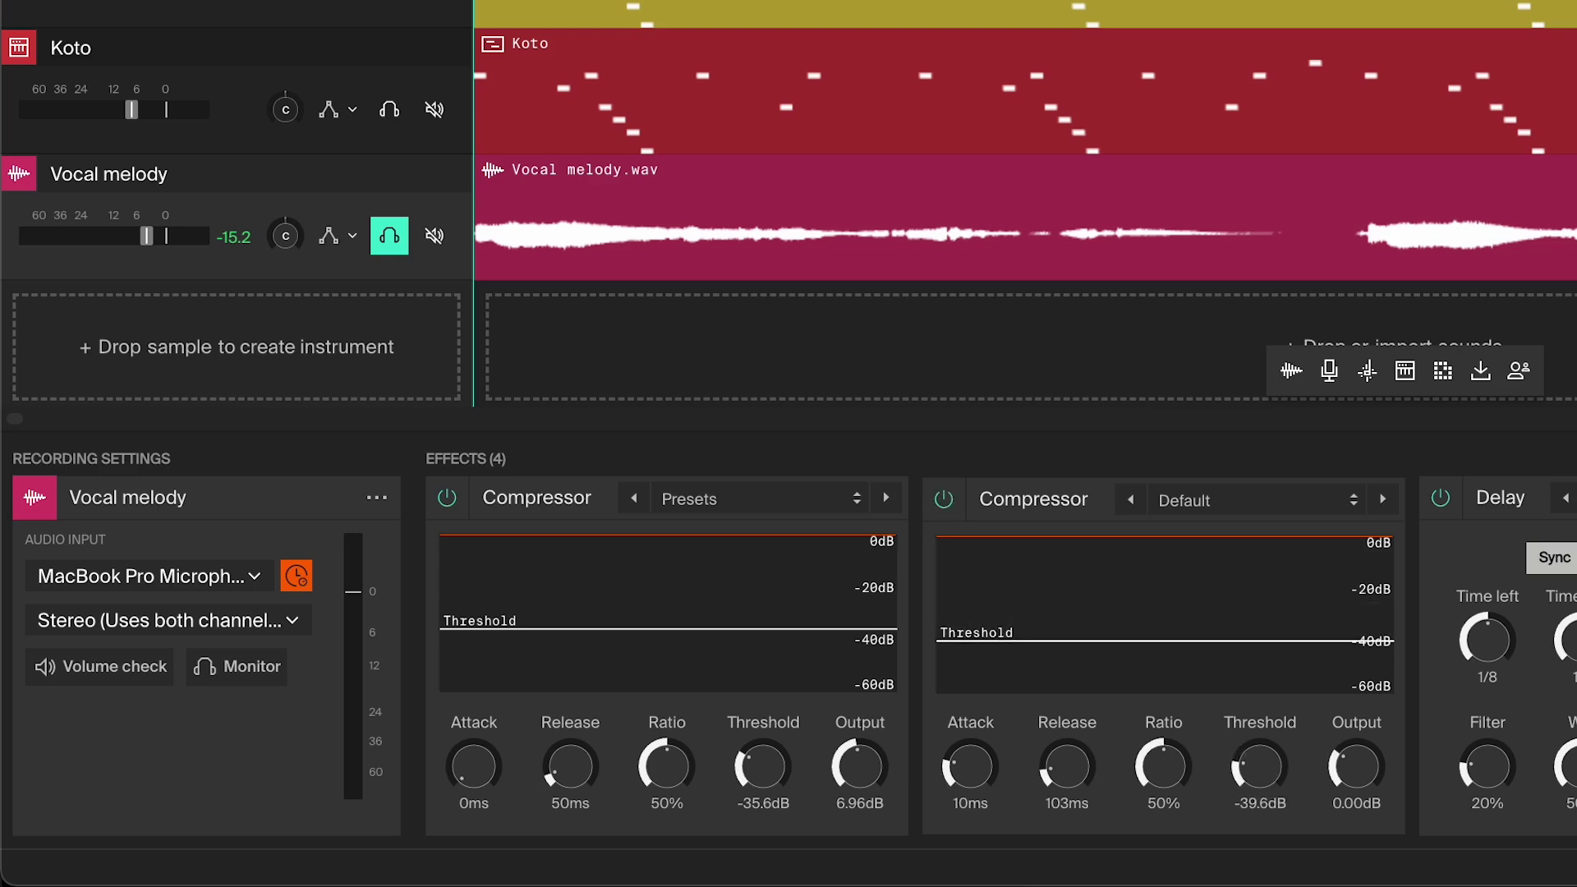